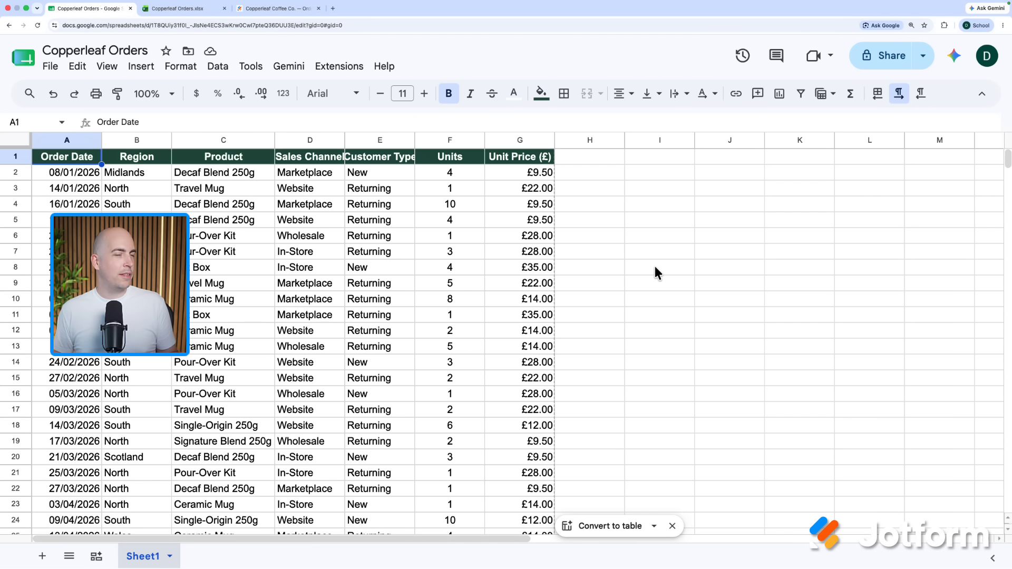
- Invite the collaborator by name to Copperleaf Orders with Editor access and send the invitation
click(875, 63)
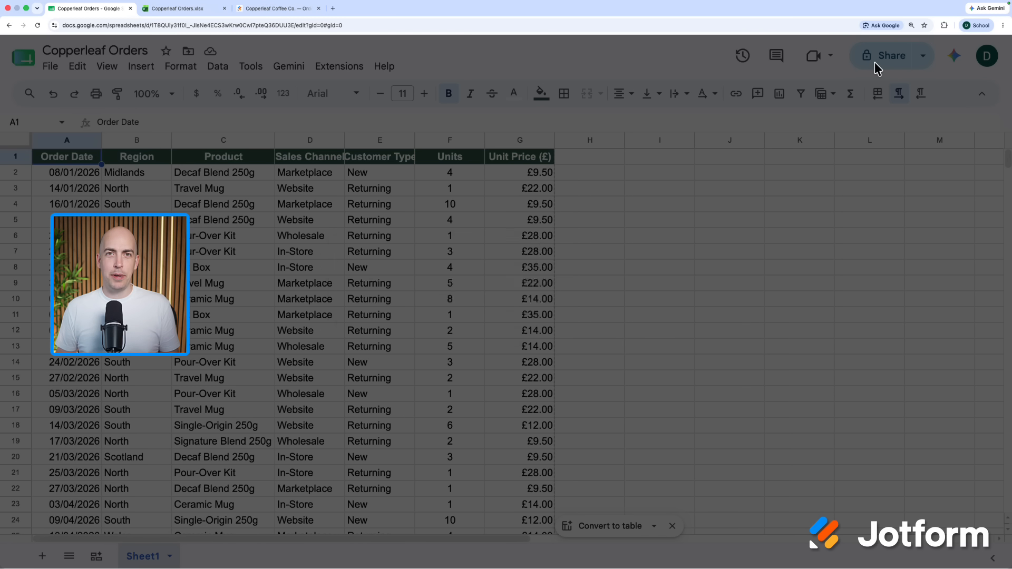
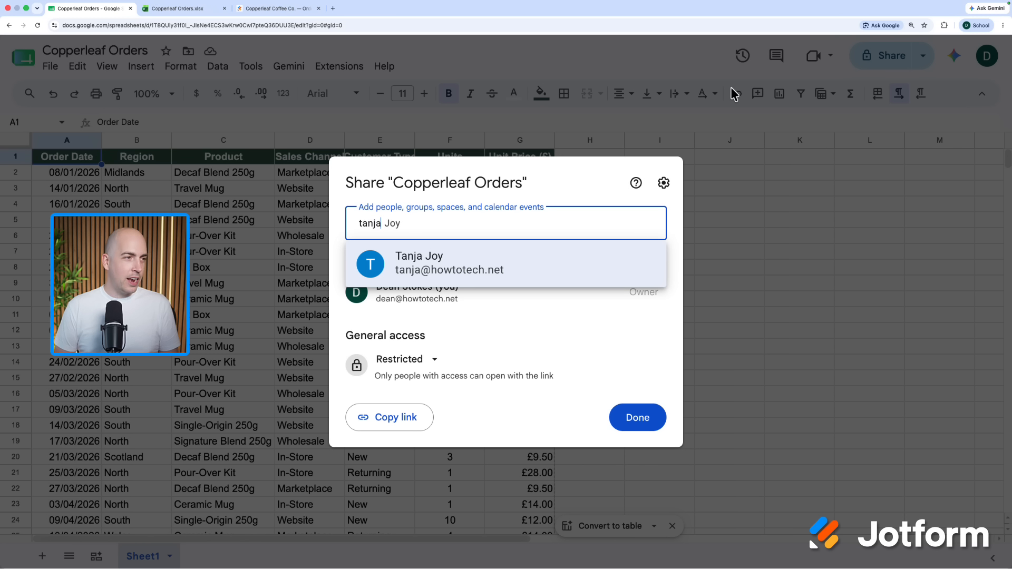
key(Return)
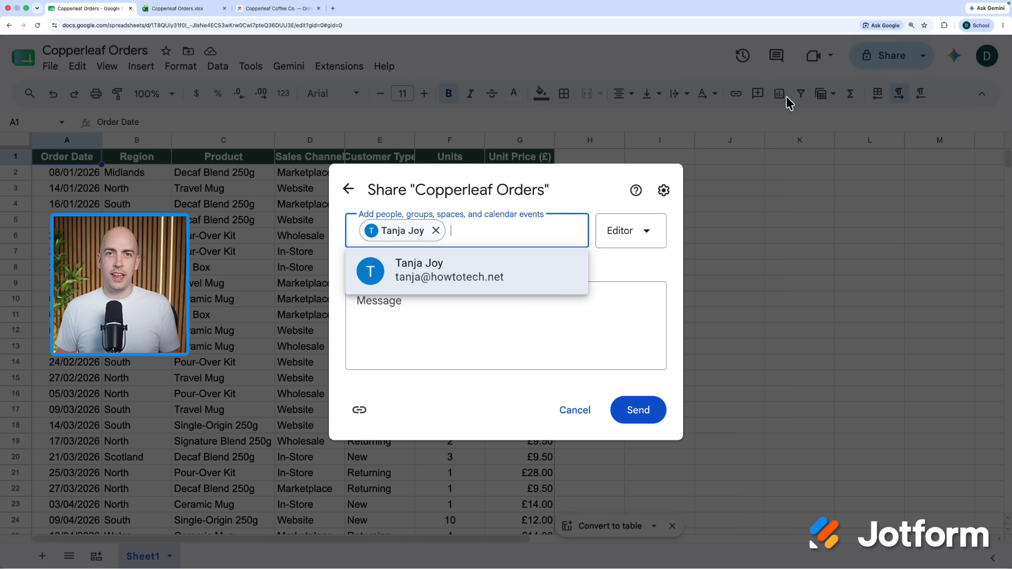
click(633, 241)
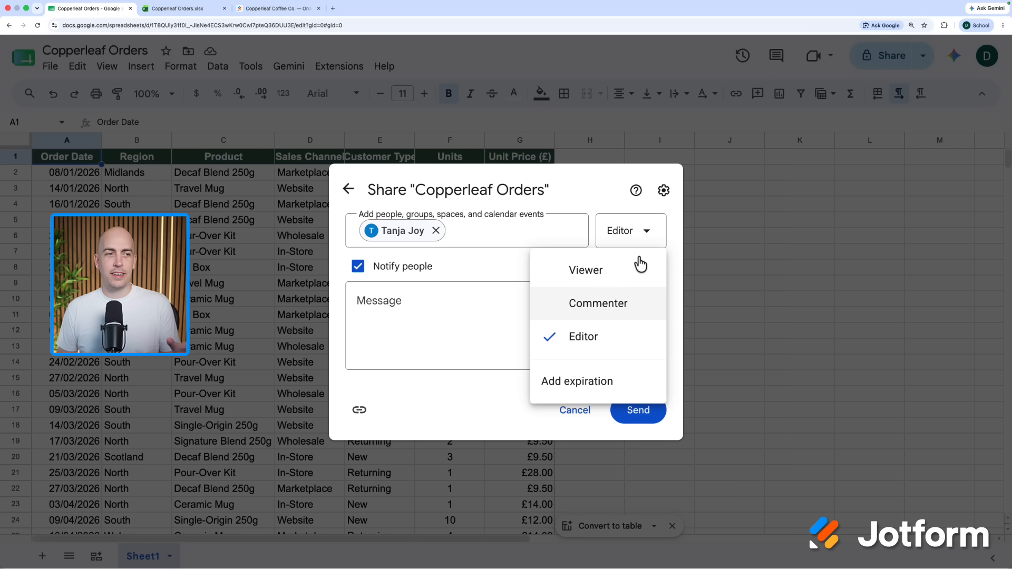
click(643, 243)
click(653, 415)
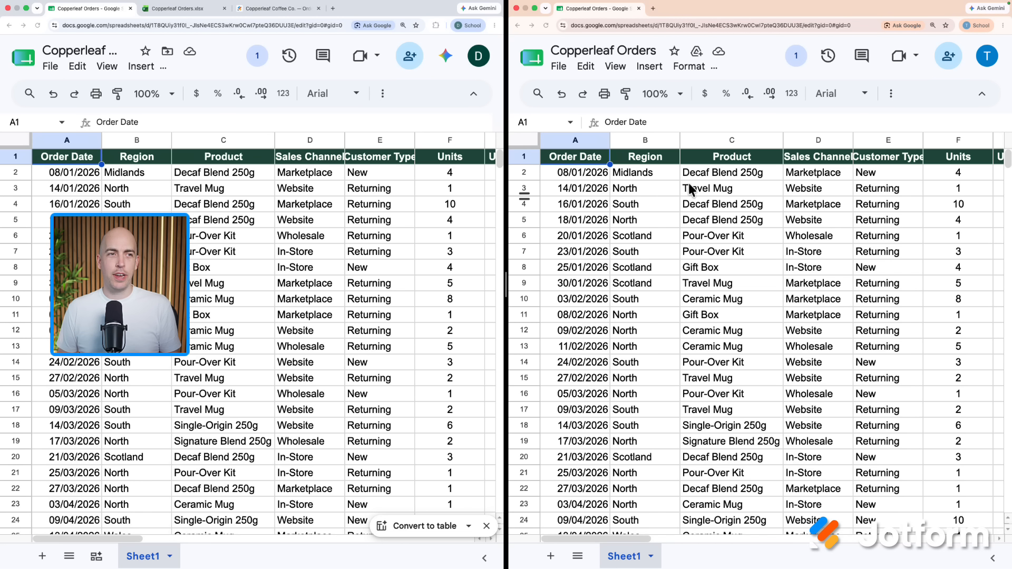
click(741, 190)
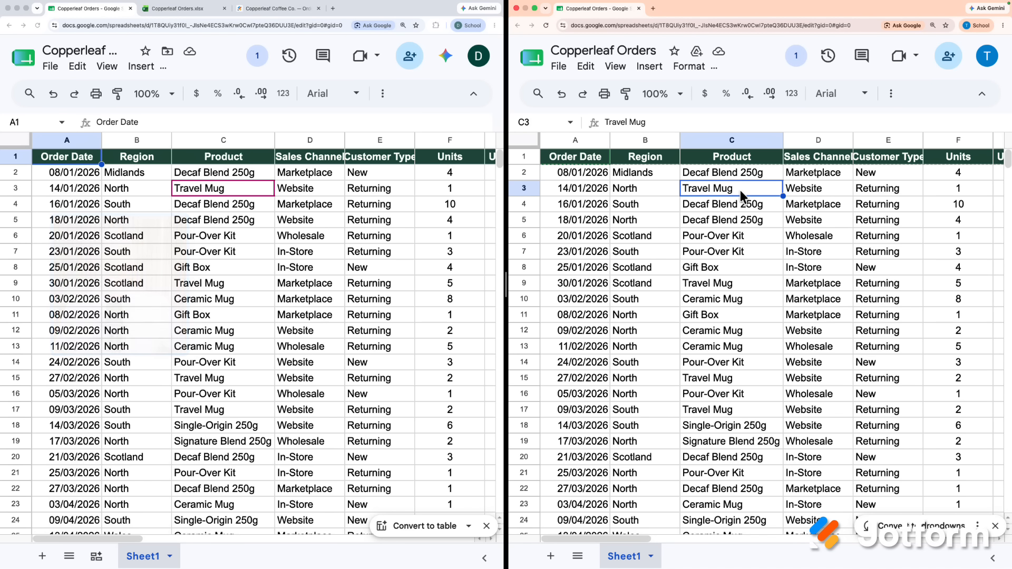
click(740, 235)
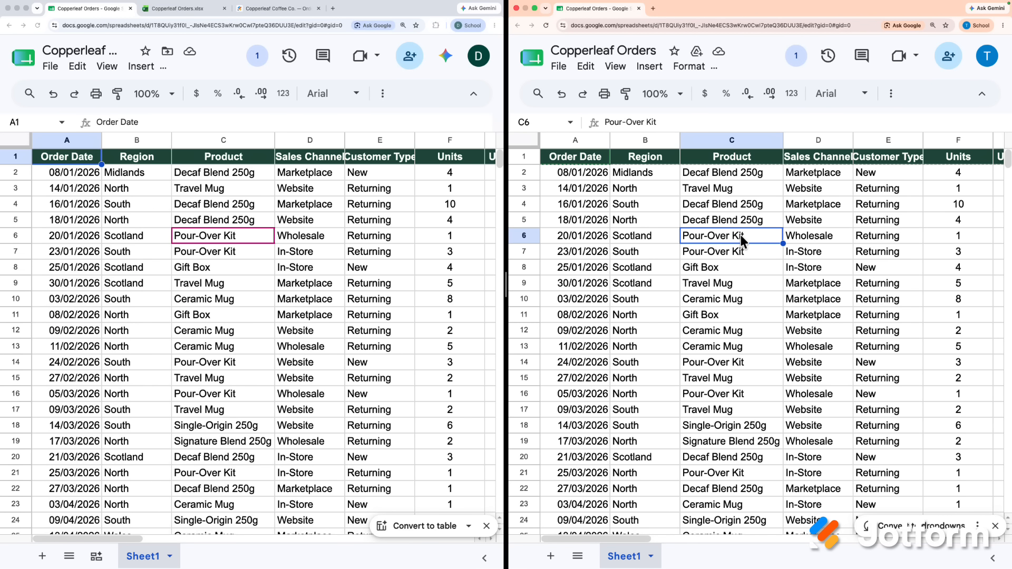
click(650, 256)
click(767, 267)
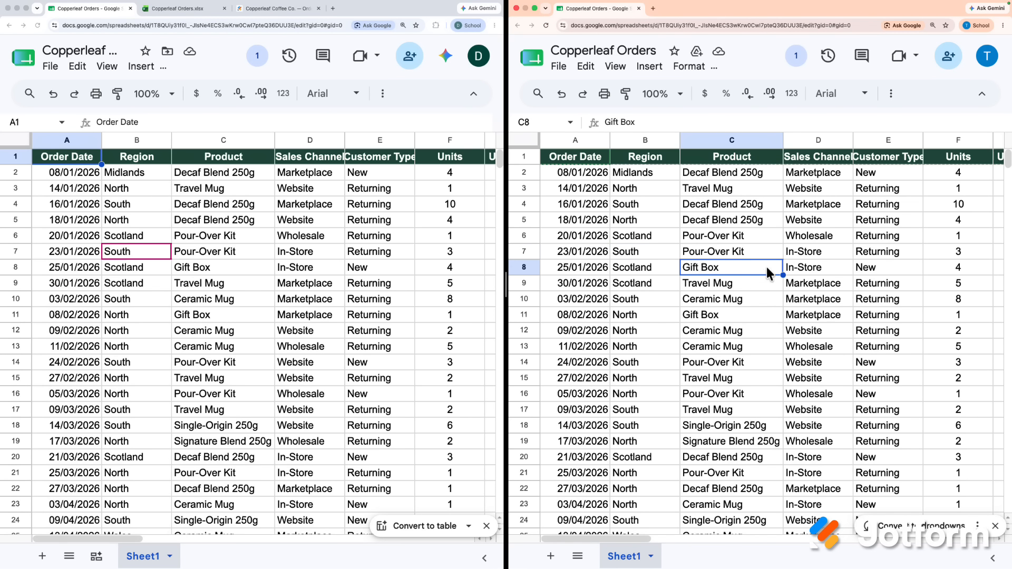
click(850, 208)
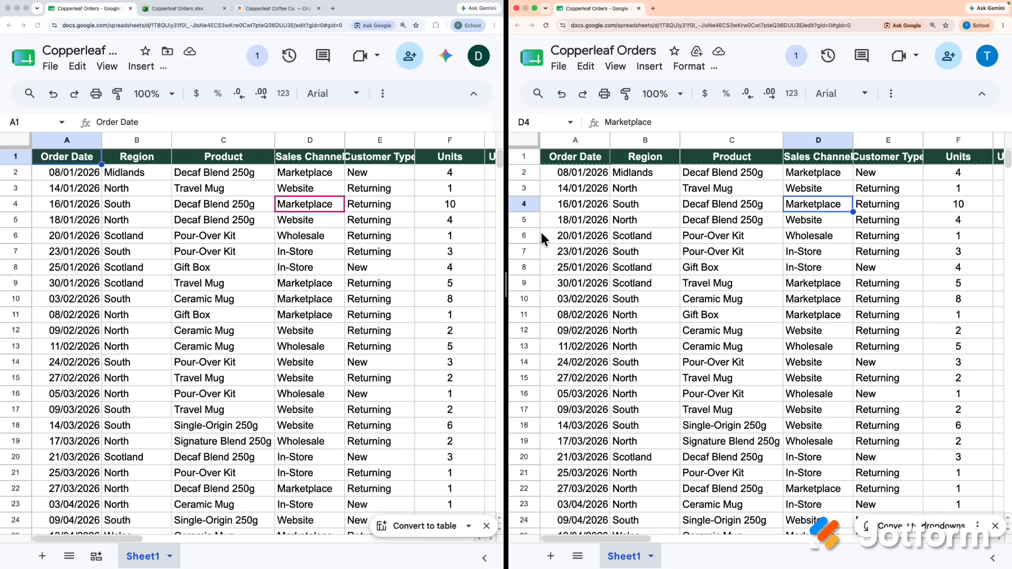
click(255, 58)
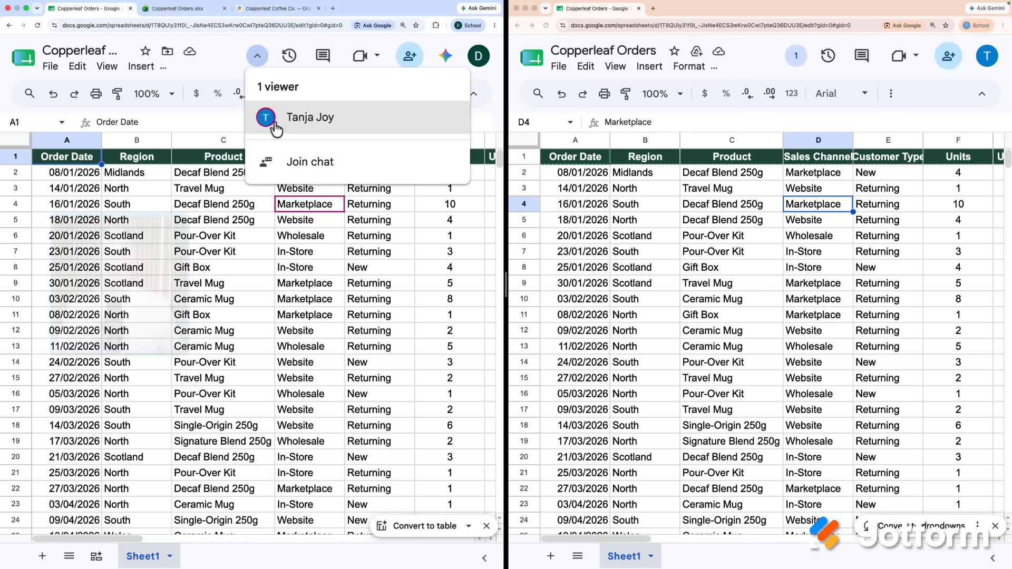
mouse_move(270, 117)
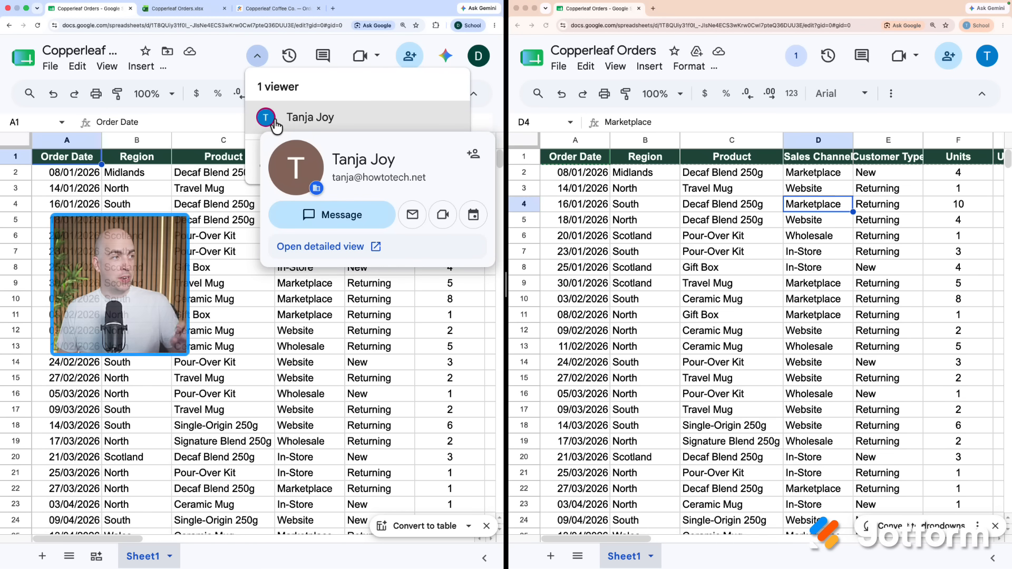
click(255, 59)
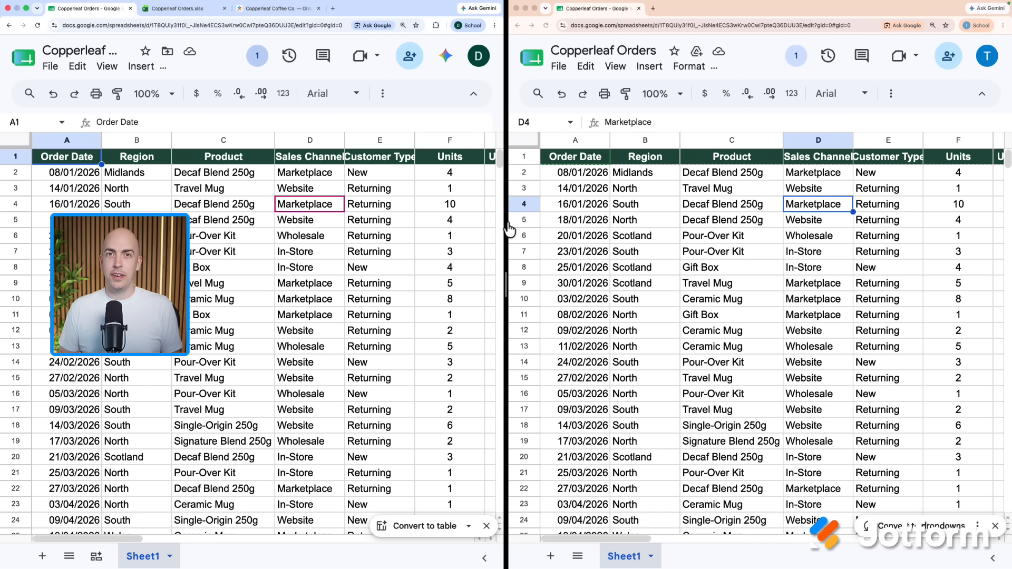
click(729, 267)
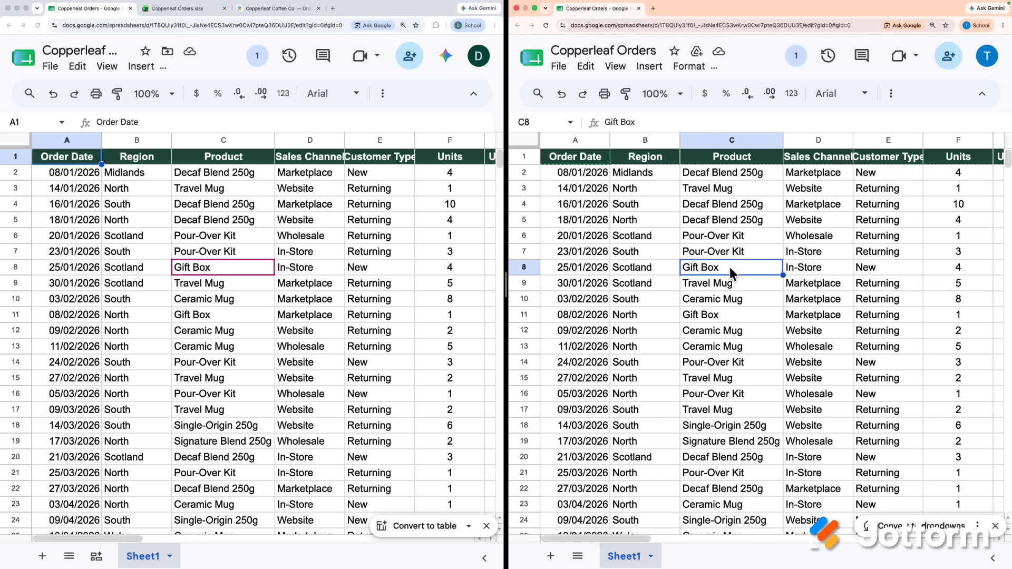
text(Travel Mug)
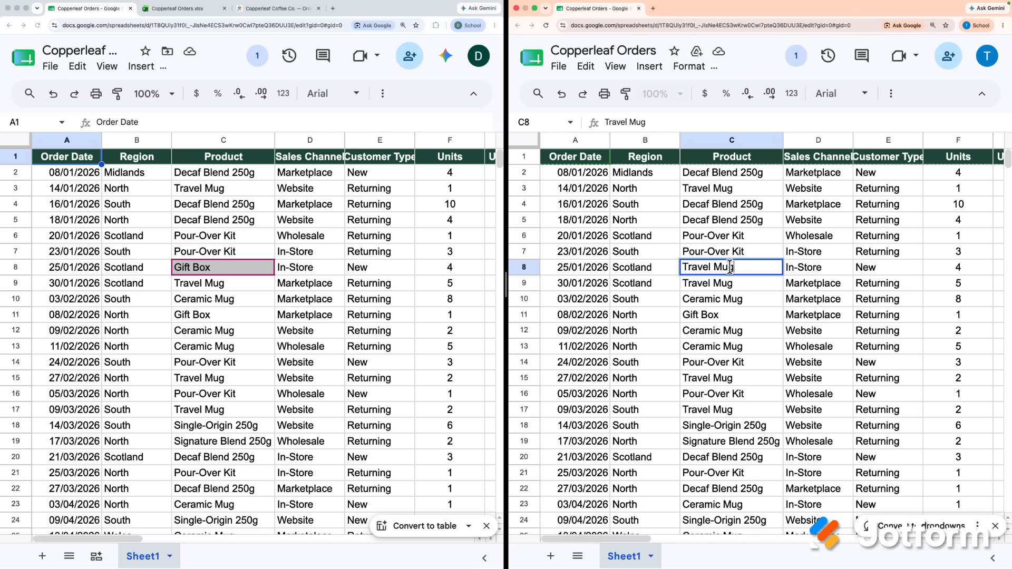
key(Return)
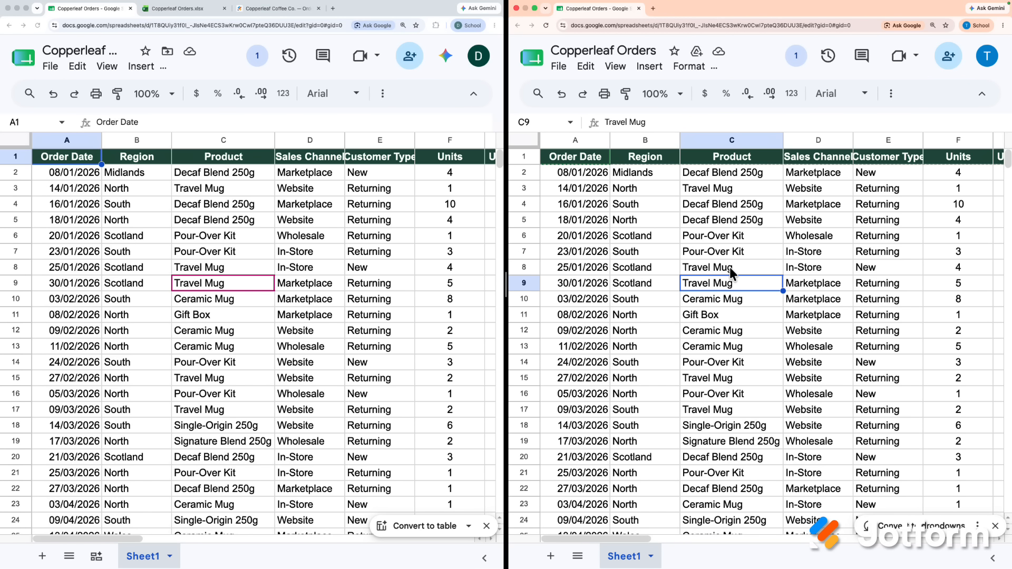
key(super+z)
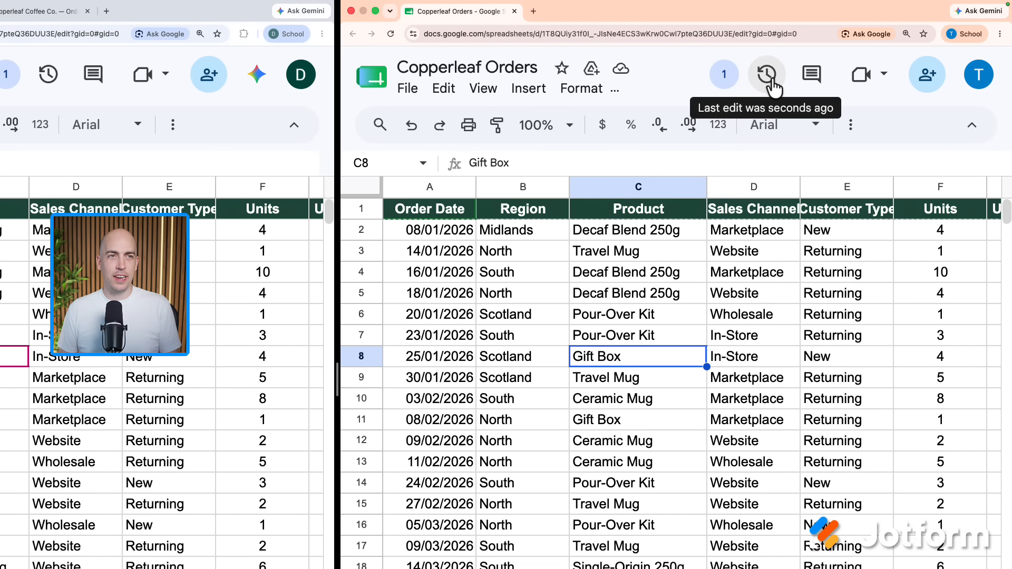
click(767, 76)
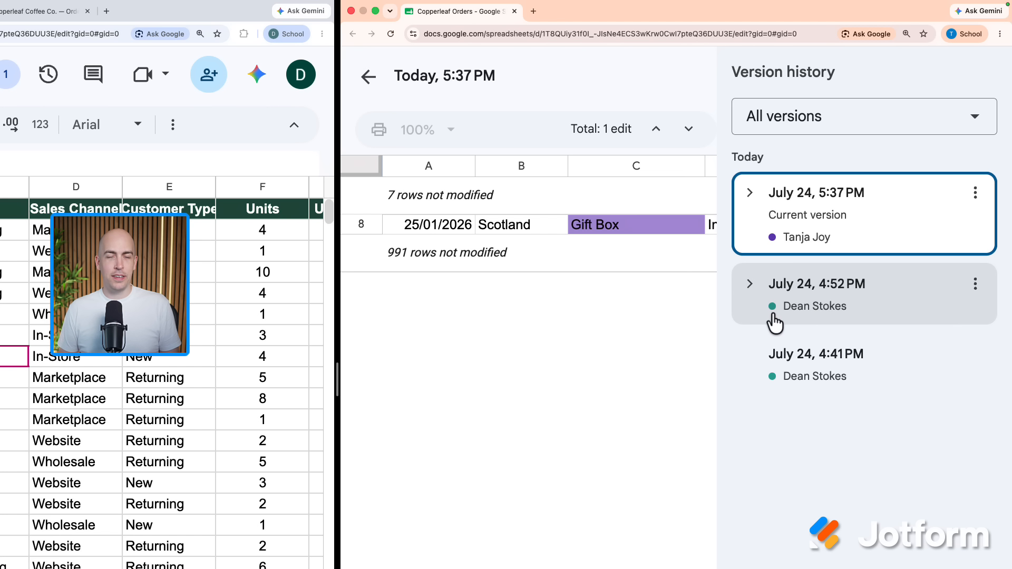
click(804, 324)
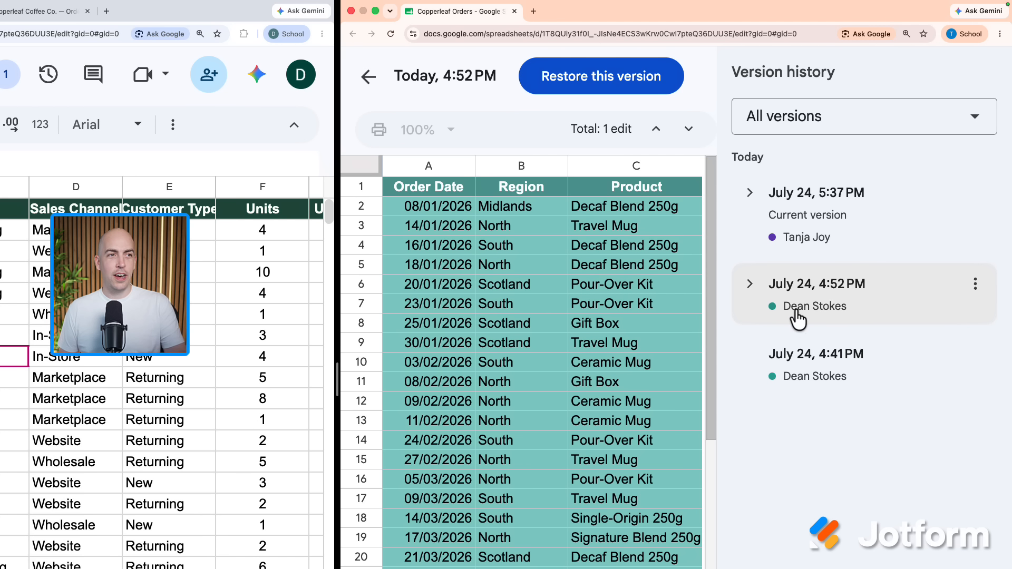
click(835, 251)
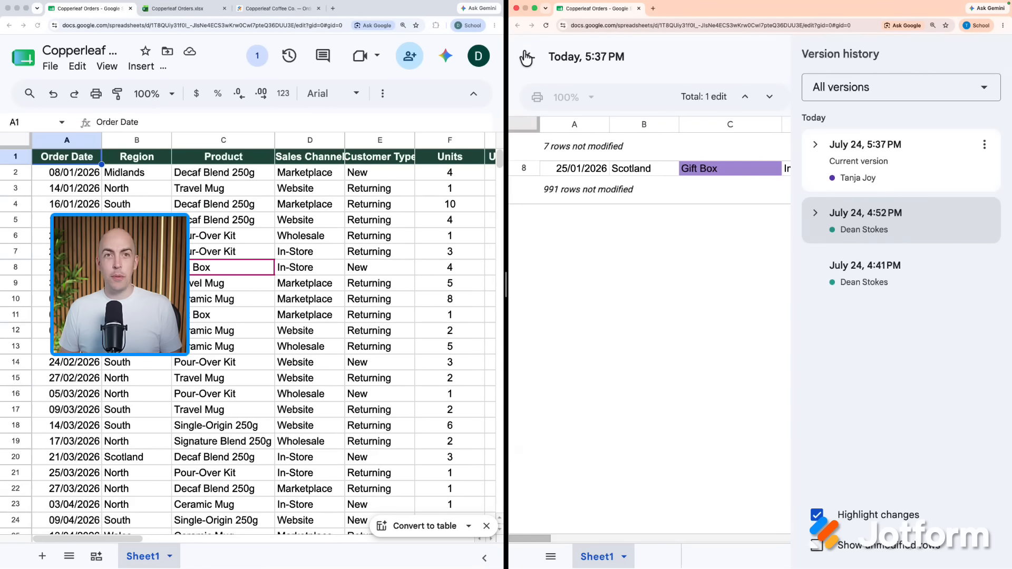
click(421, 71)
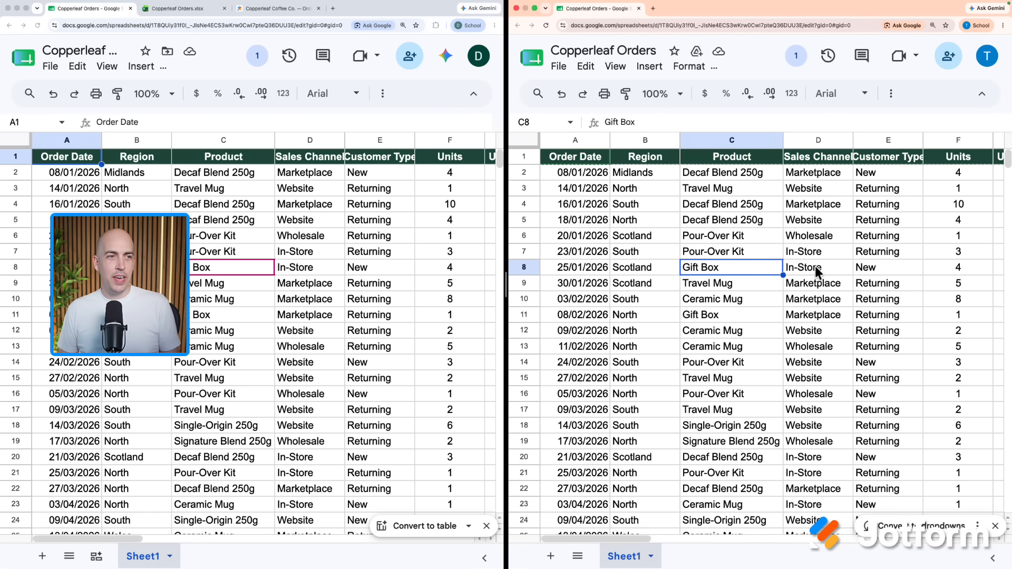
- Add the comment 'Is this correct?' to Scotland in cell B9
click(634, 282)
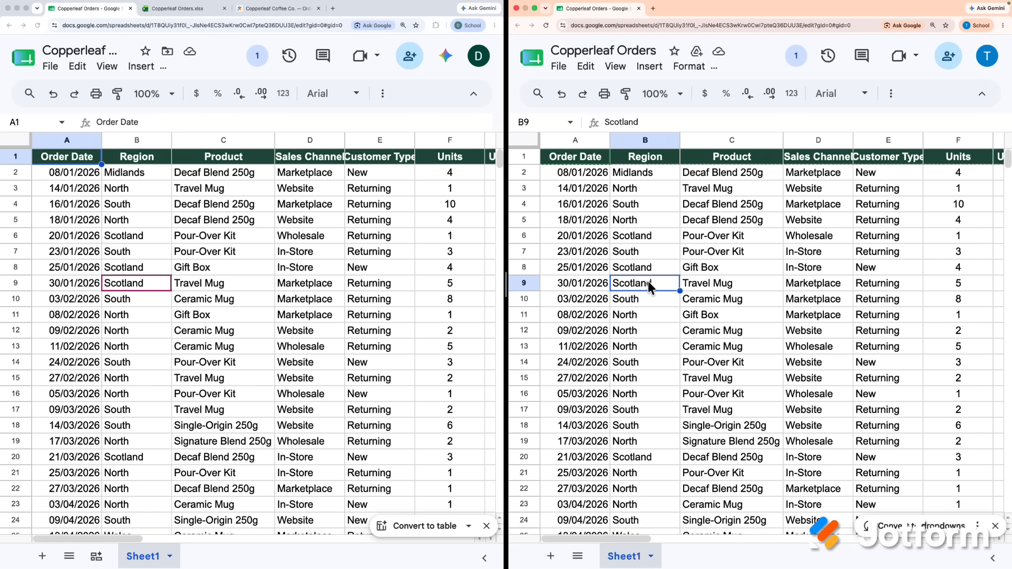
right_click(647, 281)
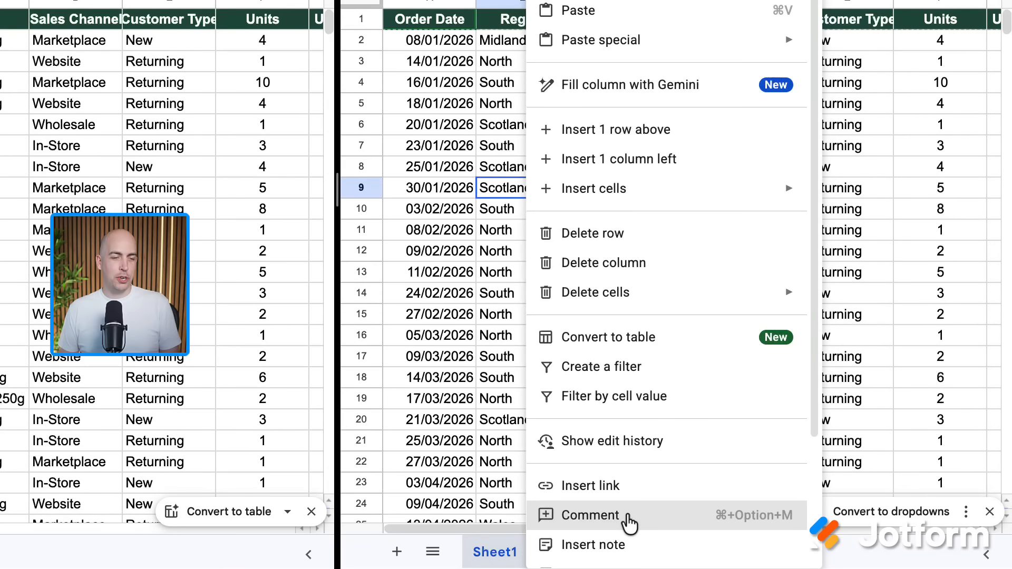
click(629, 515)
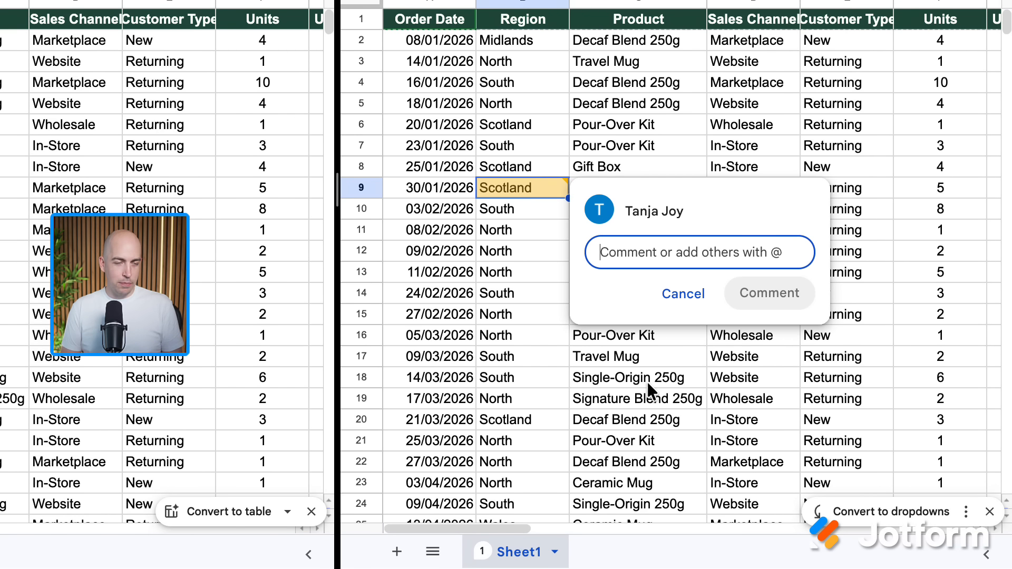
text(Is this correct?)
click(748, 294)
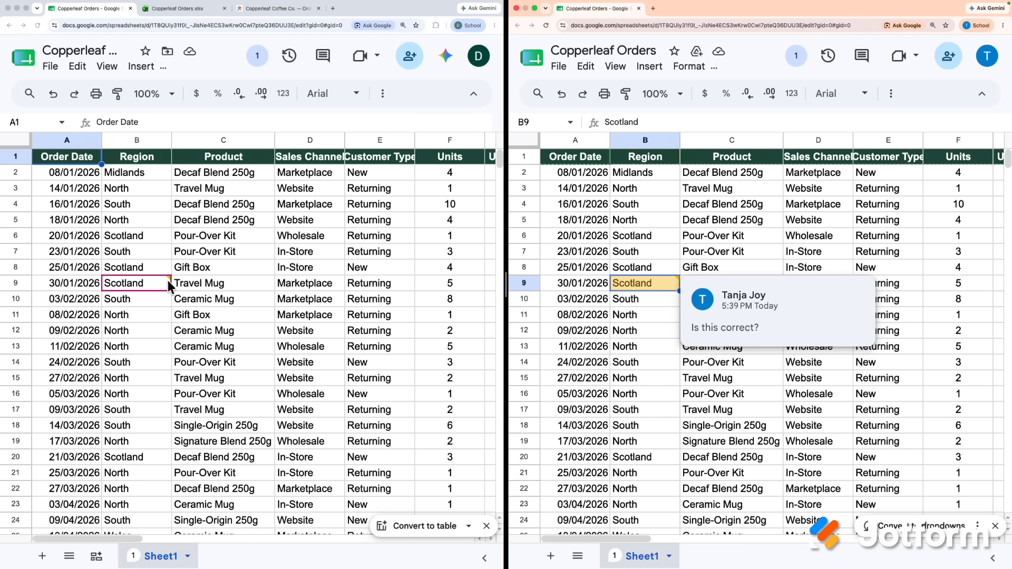
- Resolve the comment thread on cell B9 from the collaborator's window
click(629, 336)
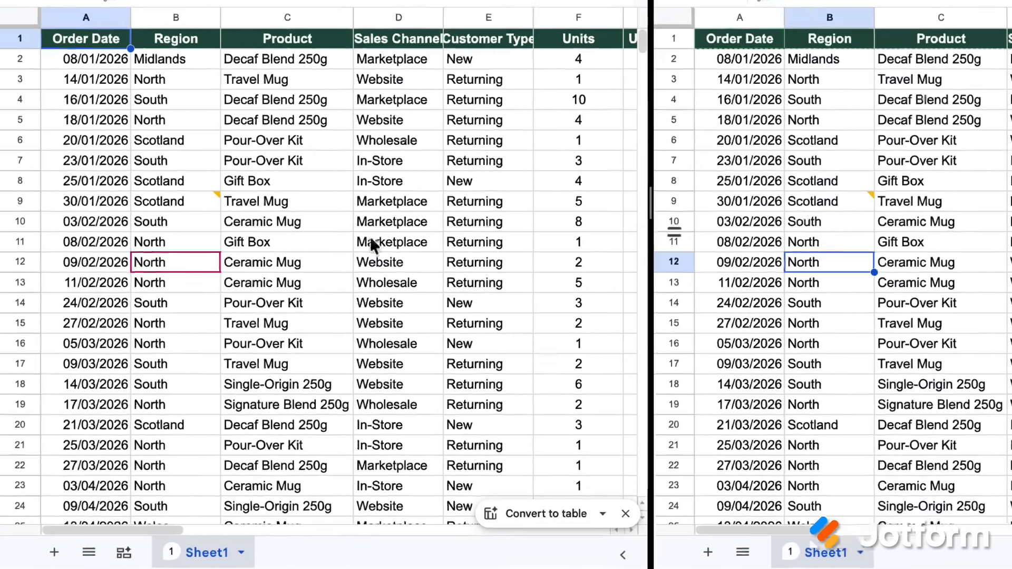
click(196, 204)
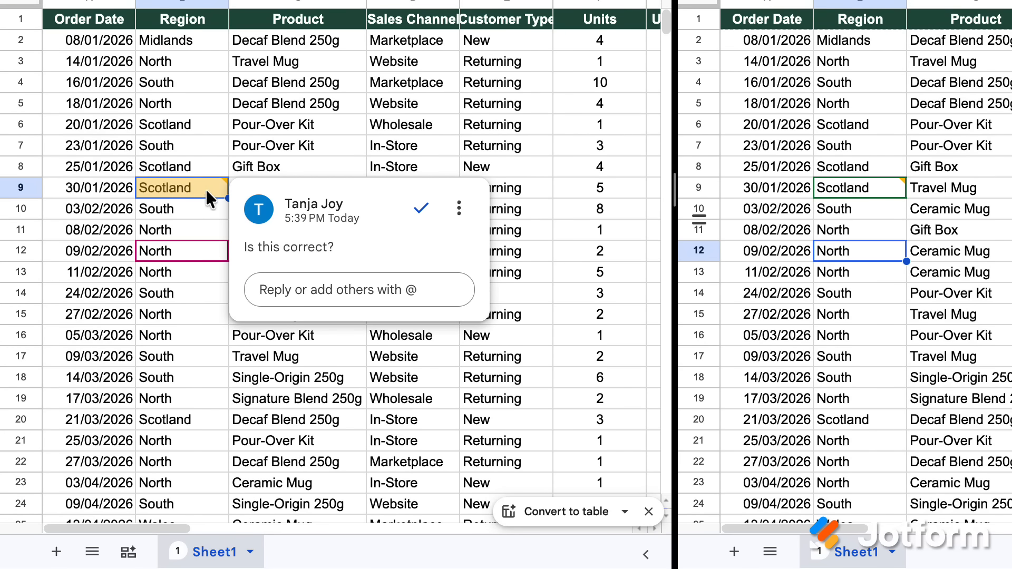
click(324, 290)
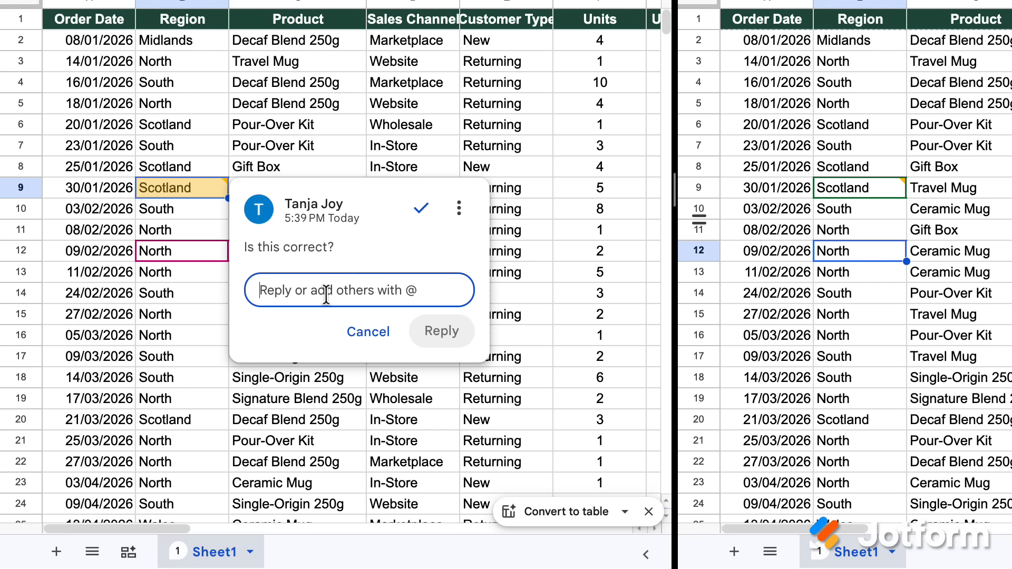
click(419, 211)
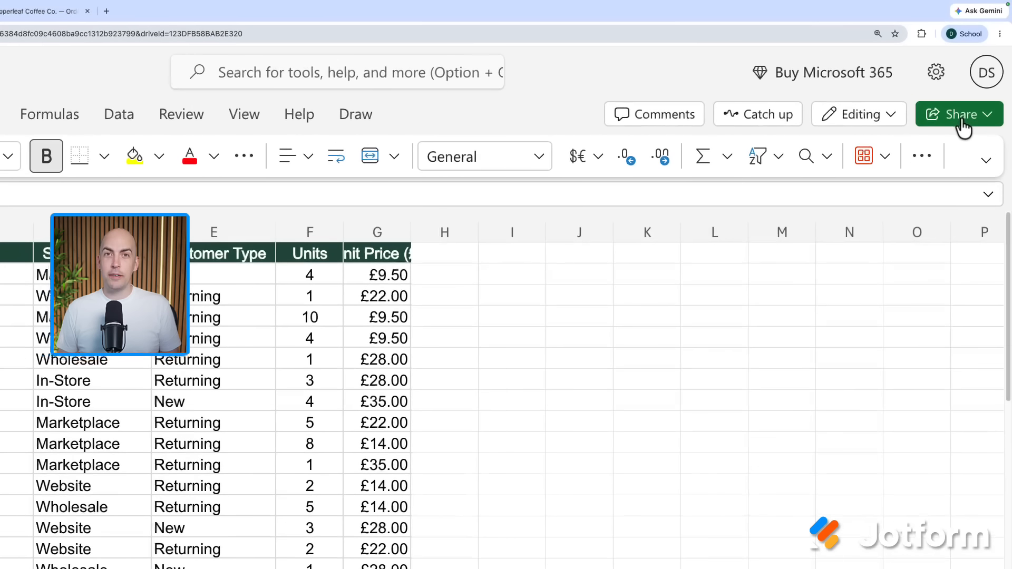
- Invite the collaborator by pasted e-mail address with Can edit permission and send the invitation
click(963, 127)
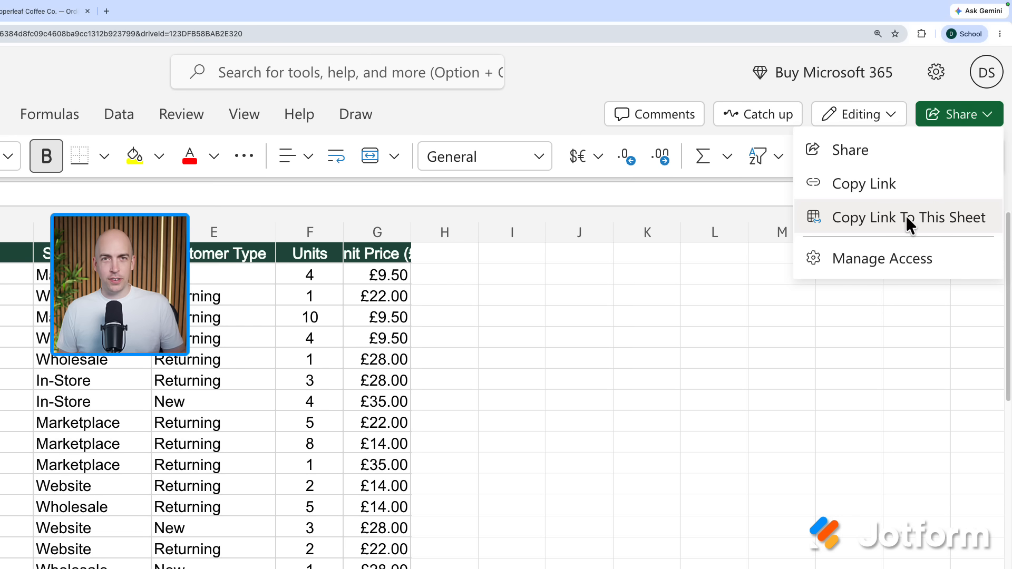
click(902, 153)
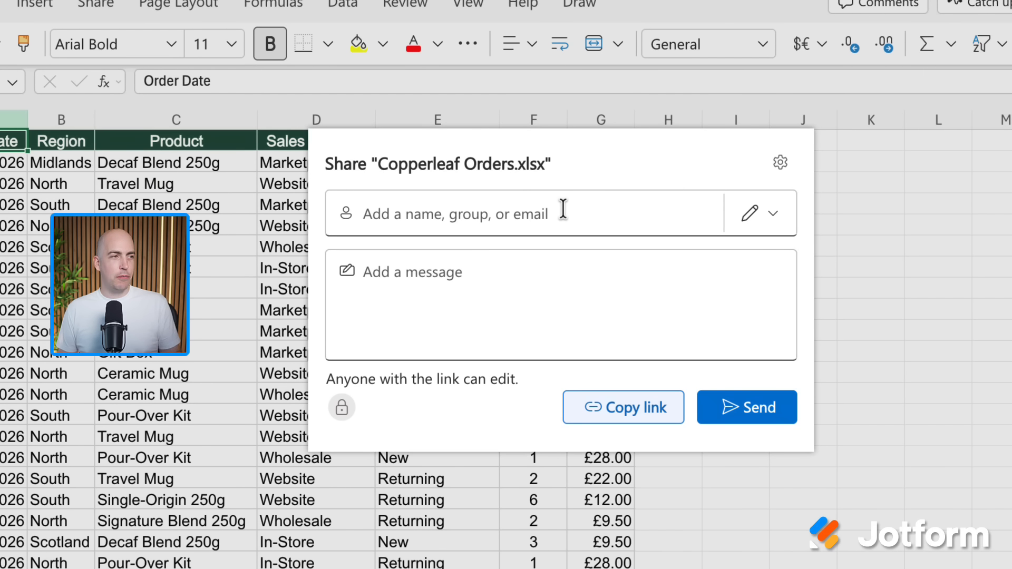
click(562, 209)
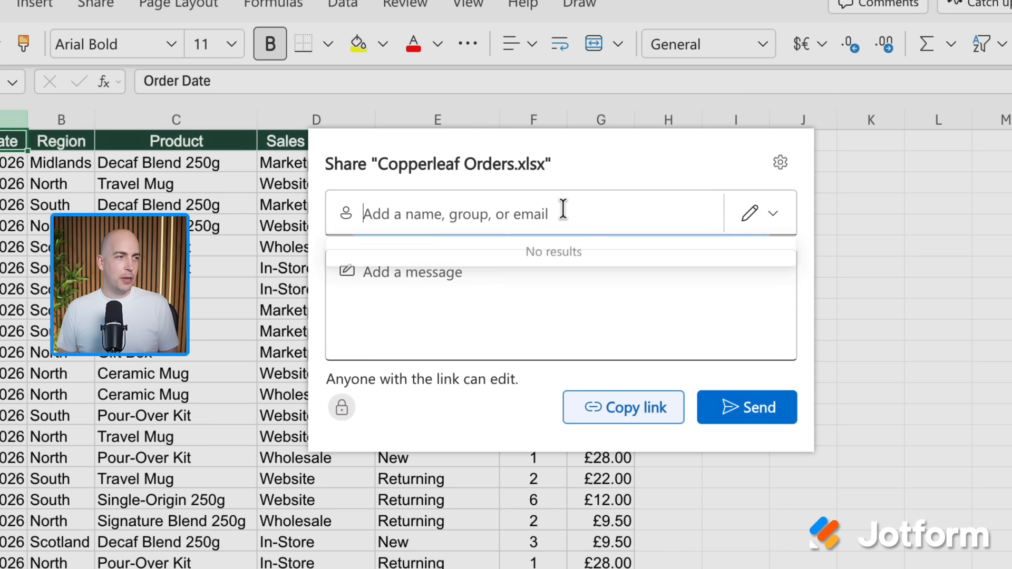
key(ctrl+v)
click(587, 269)
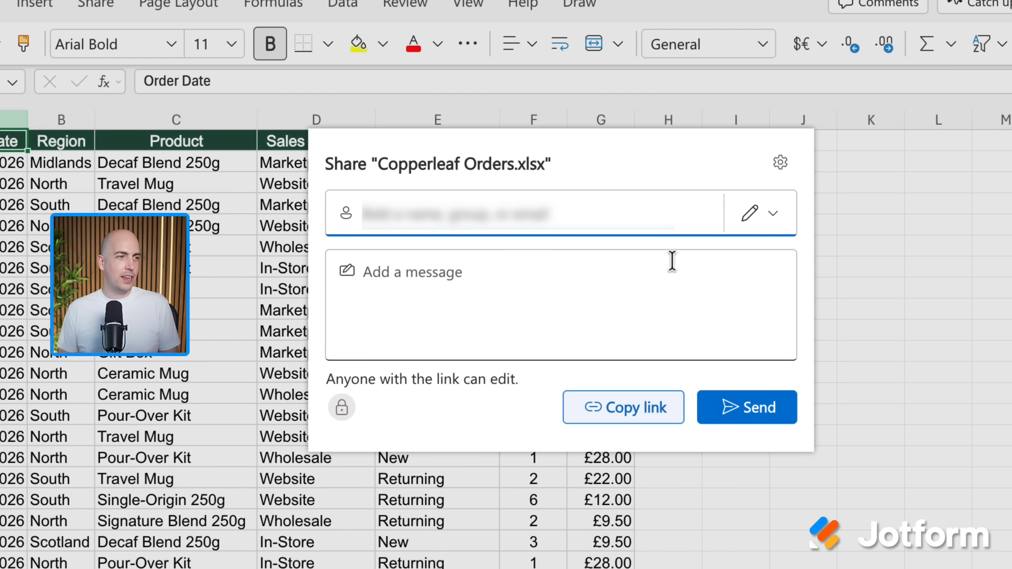
click(775, 216)
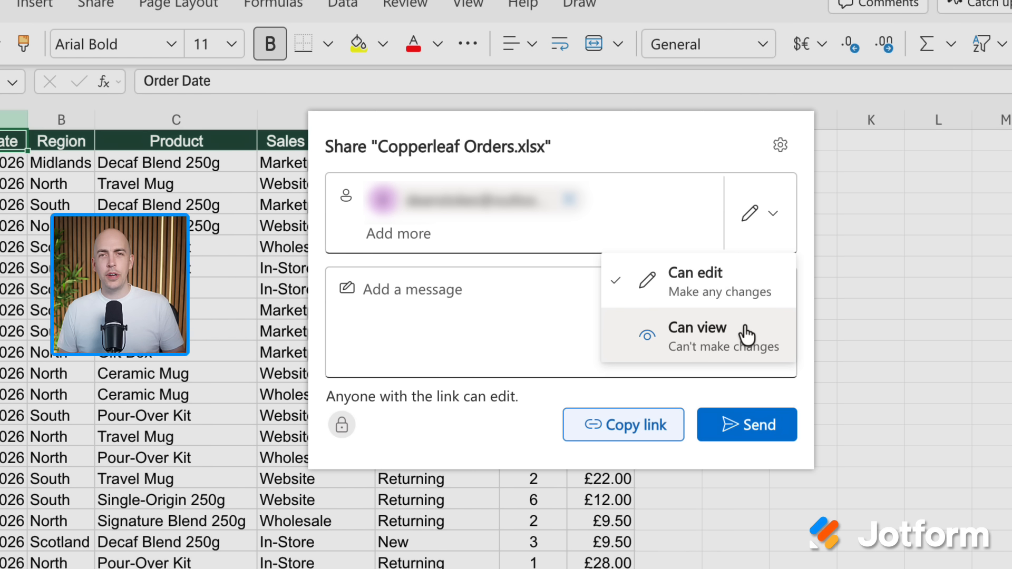
click(746, 294)
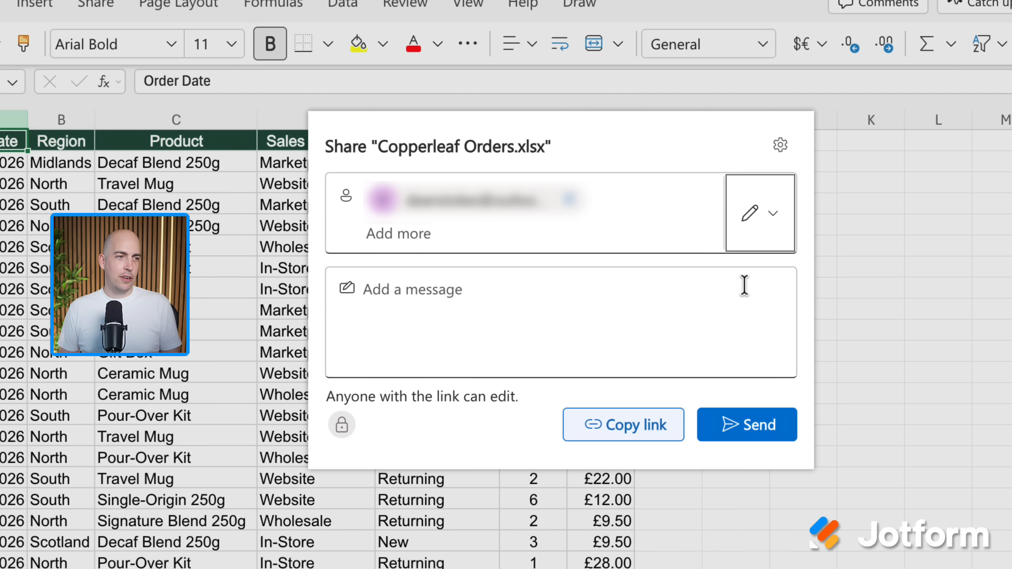
click(755, 425)
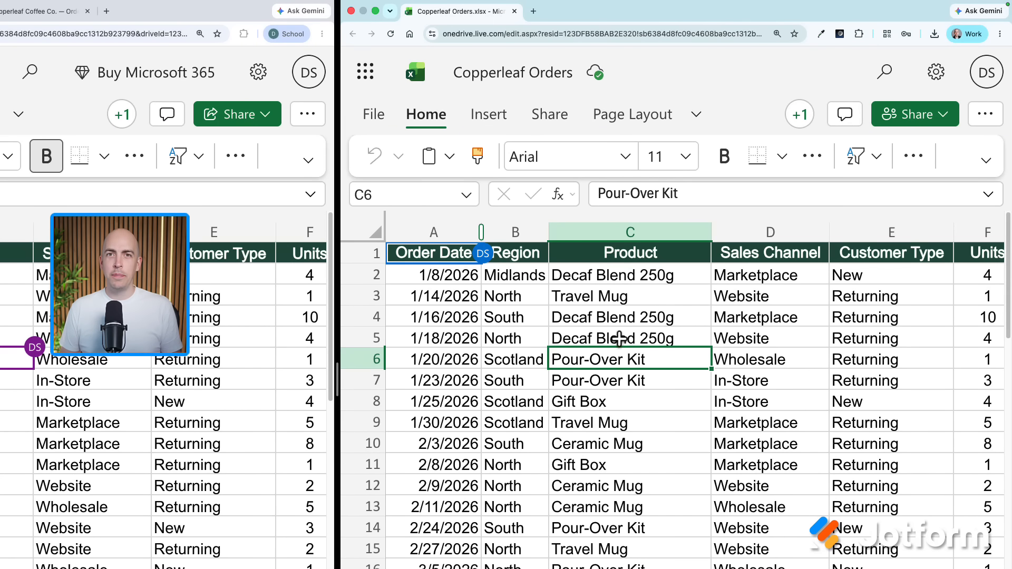
- Check who is co-editing, then change cell C8 from Gift Box to Travel Mug
click(798, 115)
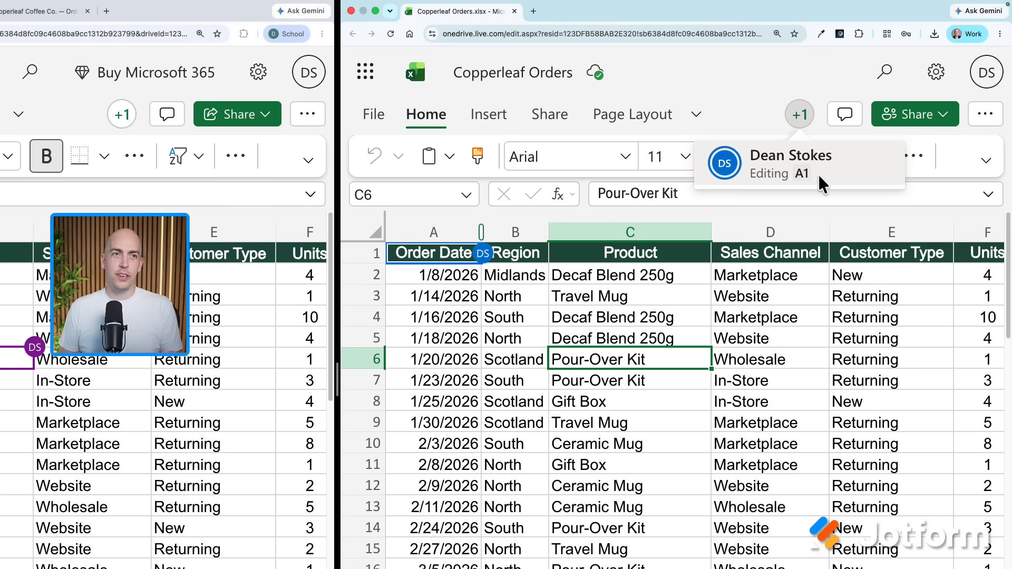
click(790, 113)
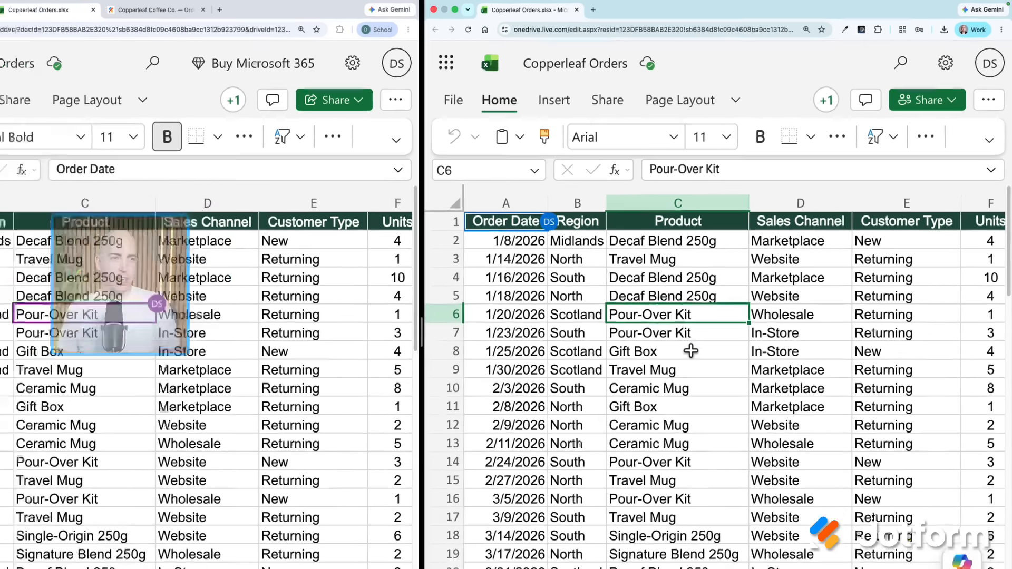
click(643, 403)
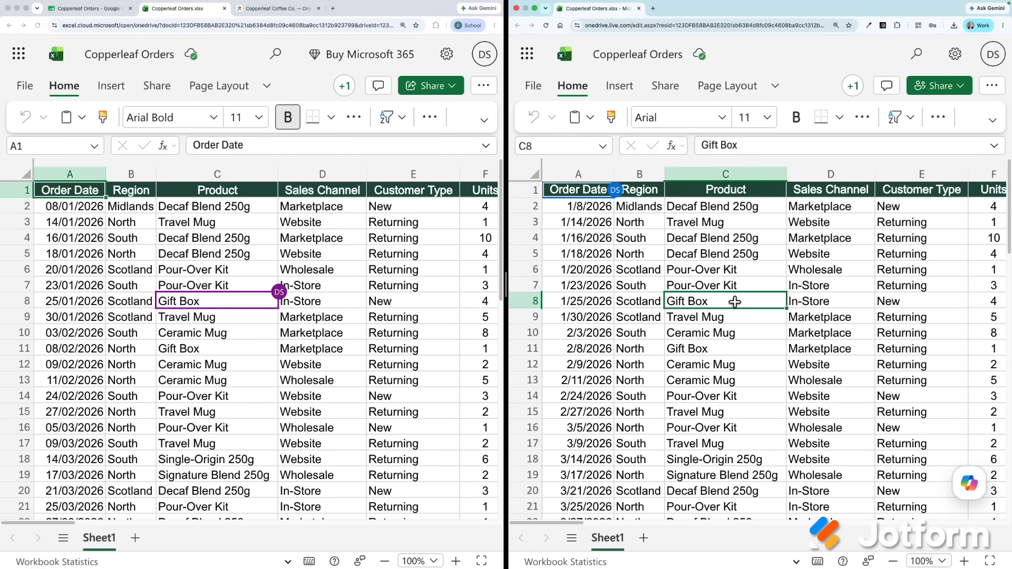
text(Travel Mug)
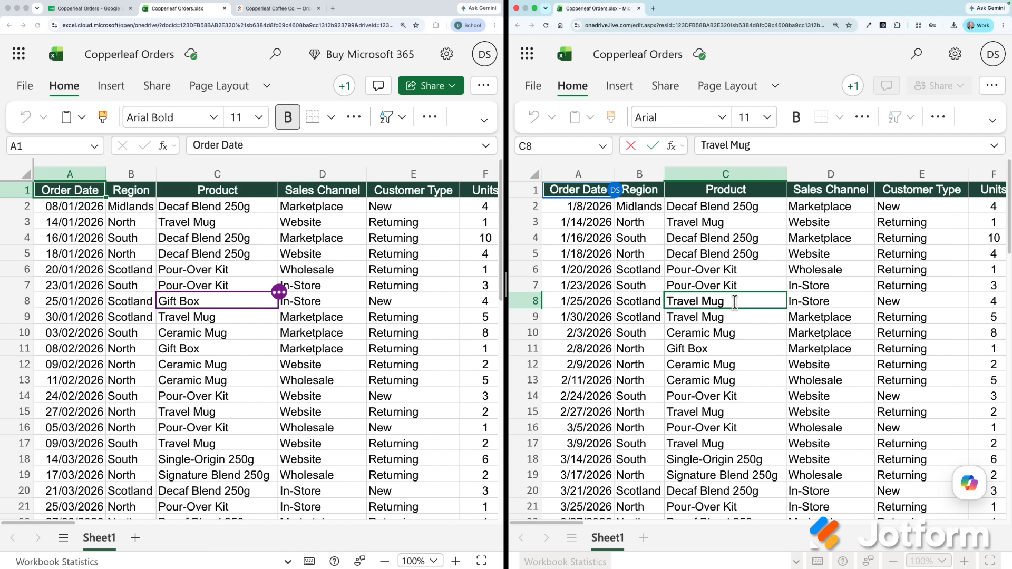
key(Return)
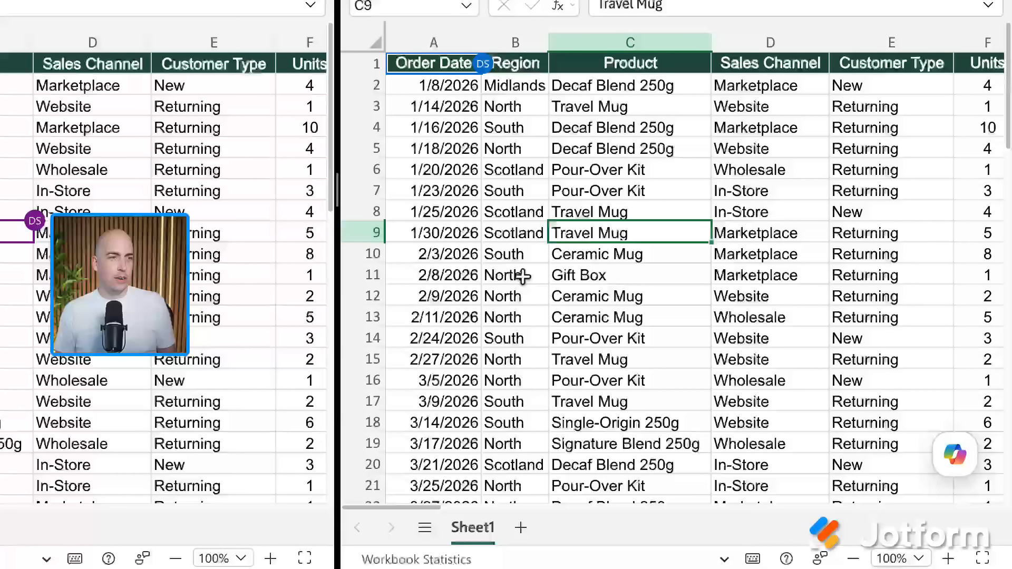
- Post the comment 'Is this right?' on the North cell B11, correcting the typo first
right_click(522, 275)
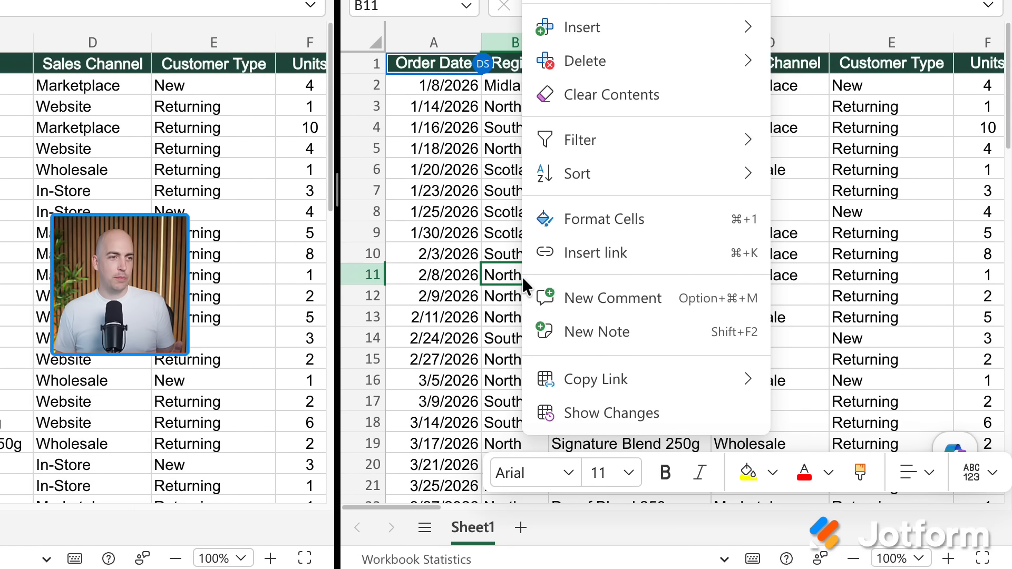
click(570, 299)
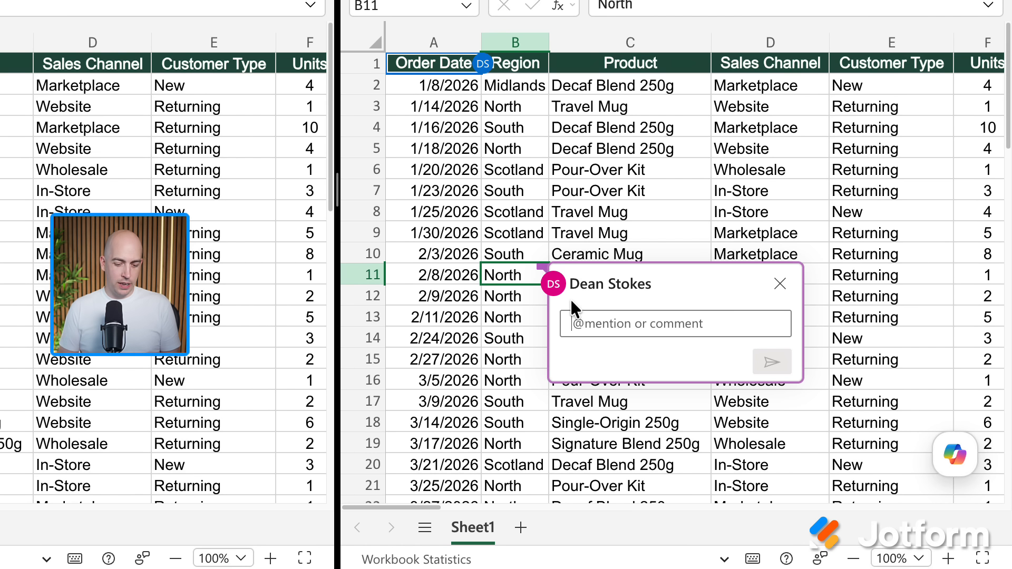
text(Is this right>)
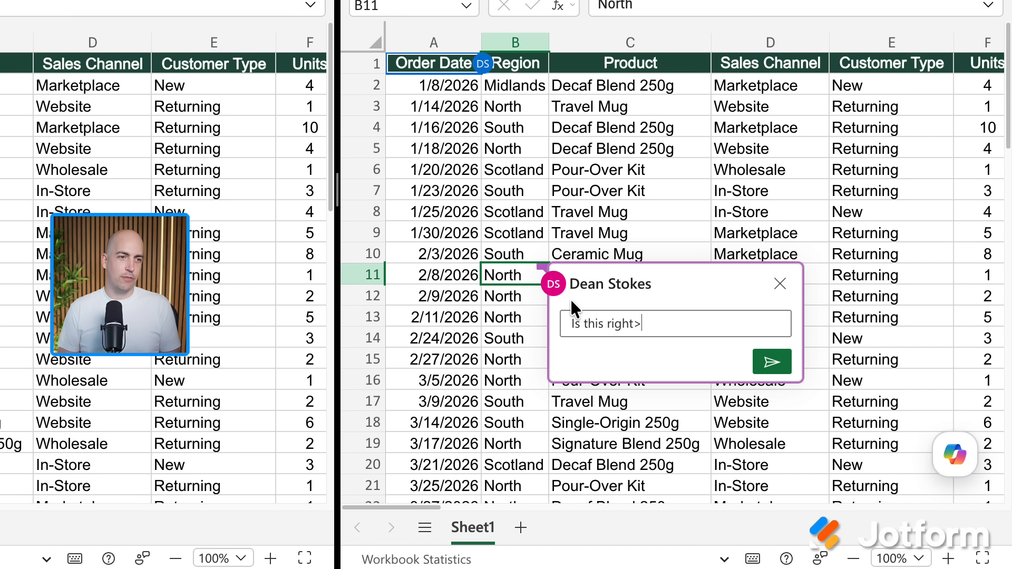
key(BackSpace)
text(>)
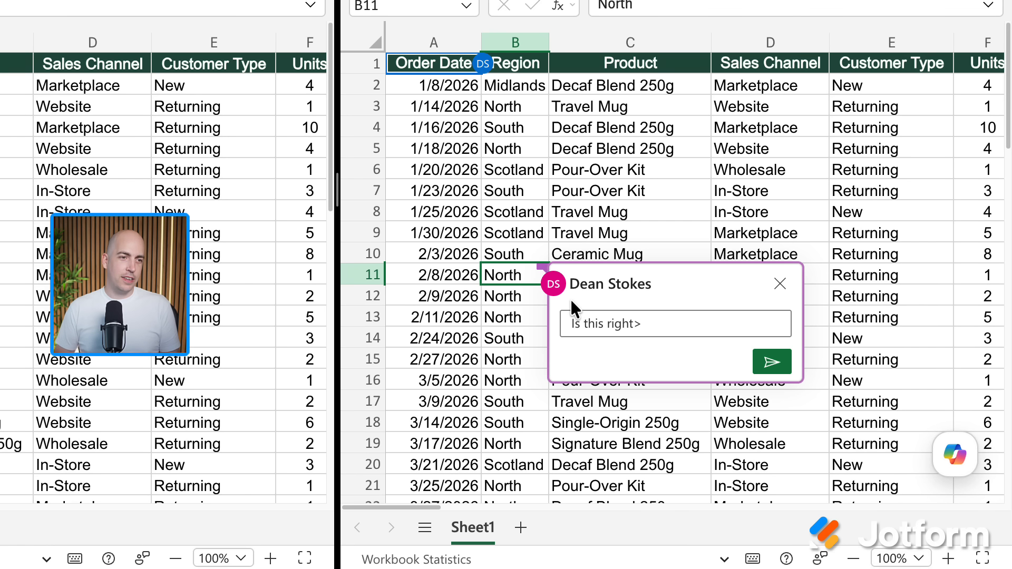
key(BackSpace)
text(?)
click(772, 362)
click(459, 359)
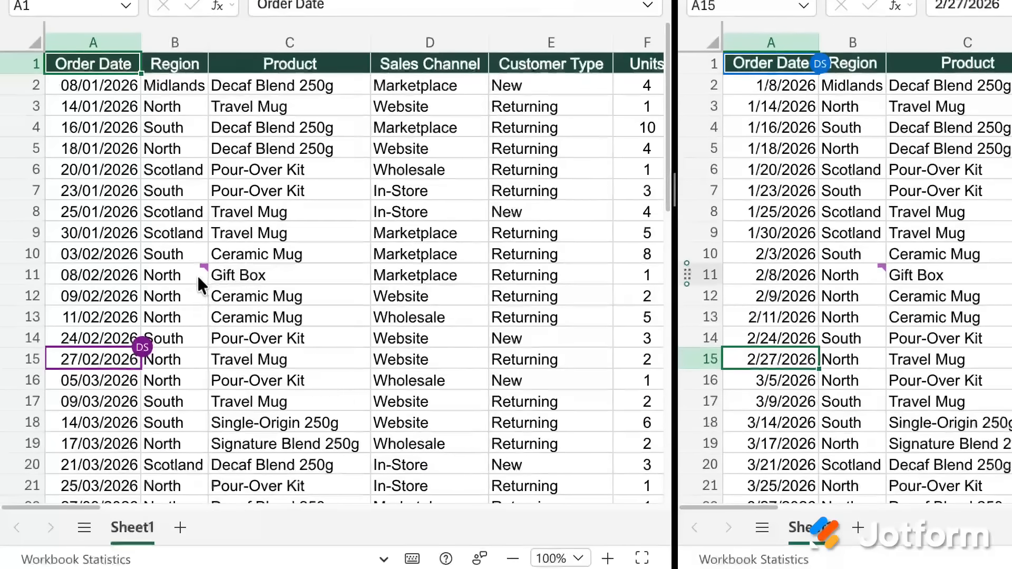
- Resolve the B11 comment thread through its more-actions menu, then close the comment card
click(198, 278)
mouse_move(203, 269)
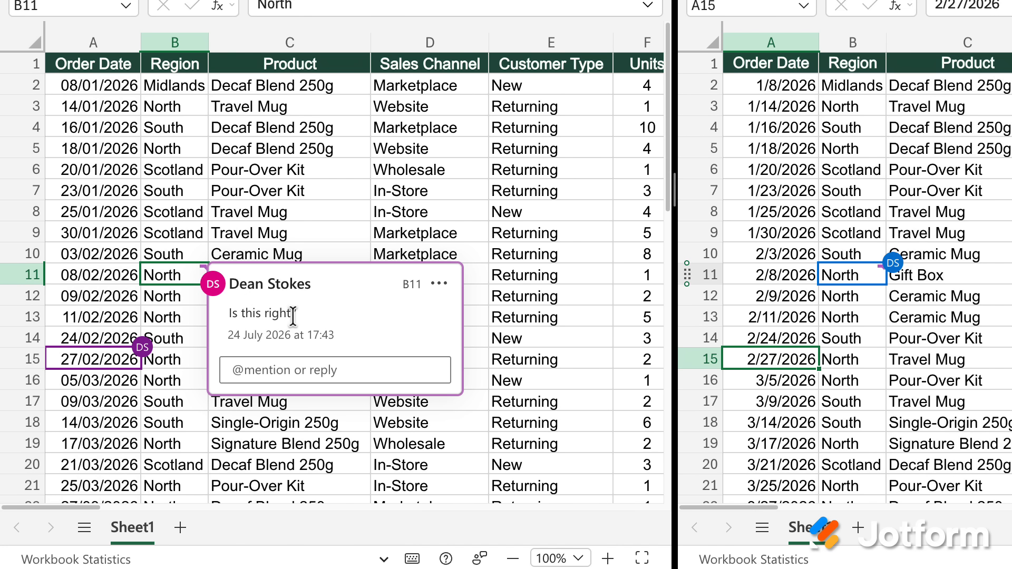
click(314, 372)
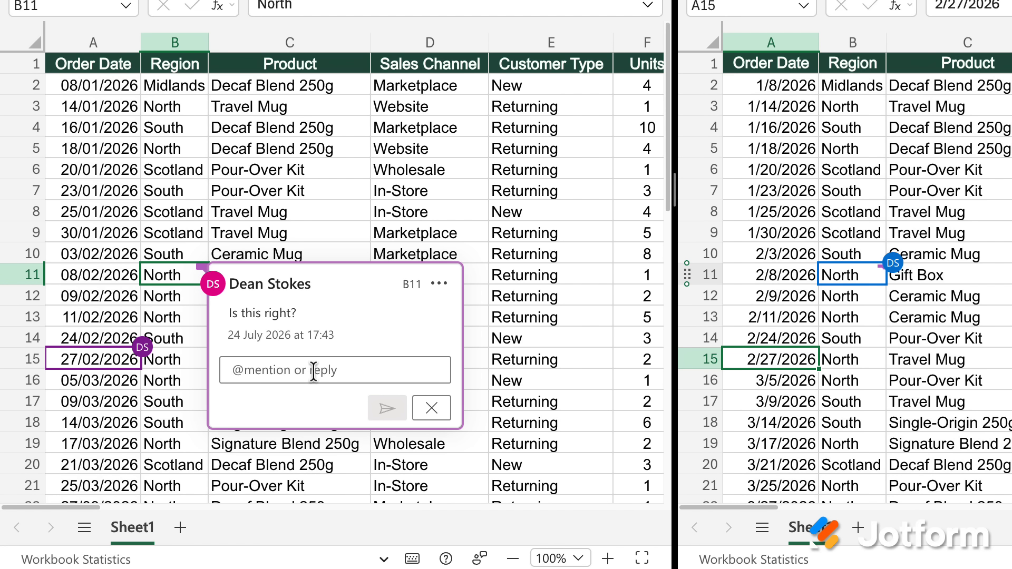
click(350, 316)
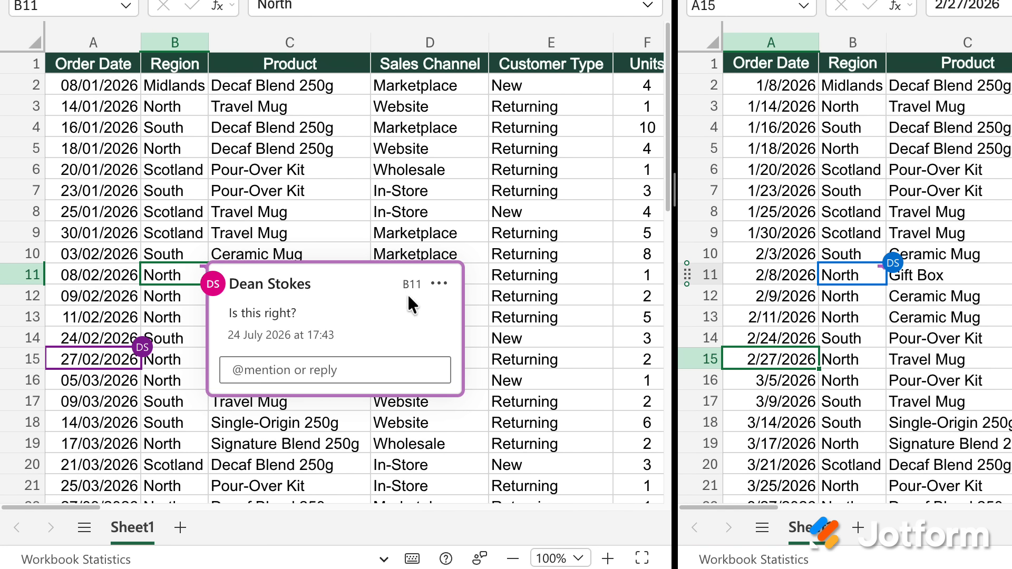
click(438, 285)
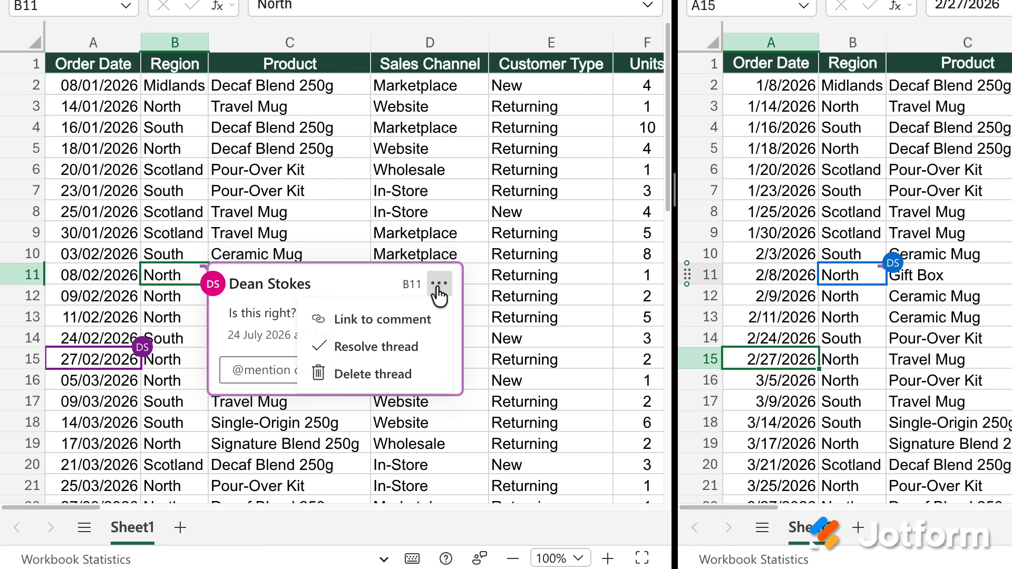
click(399, 348)
click(346, 240)
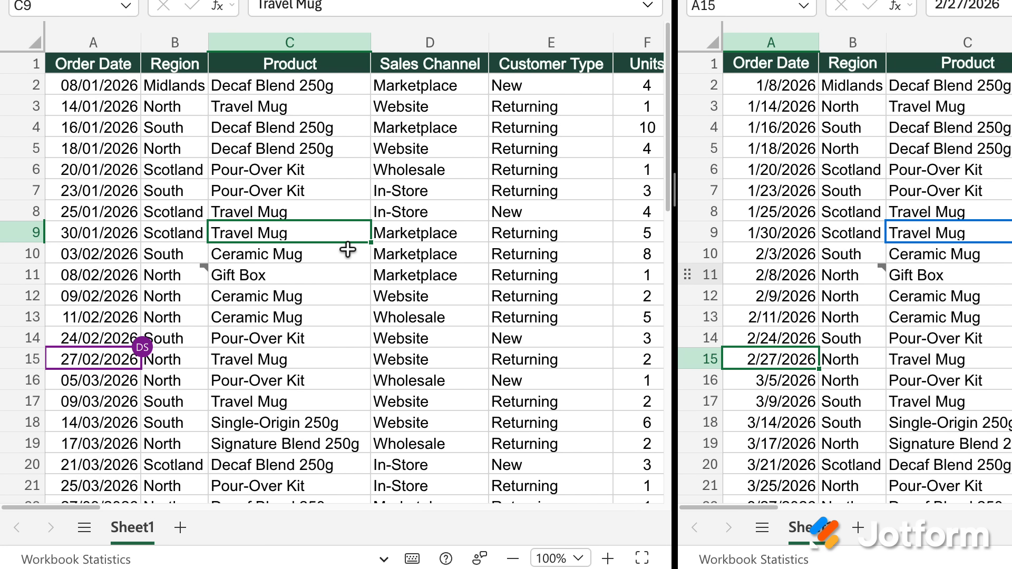
mouse_move(204, 266)
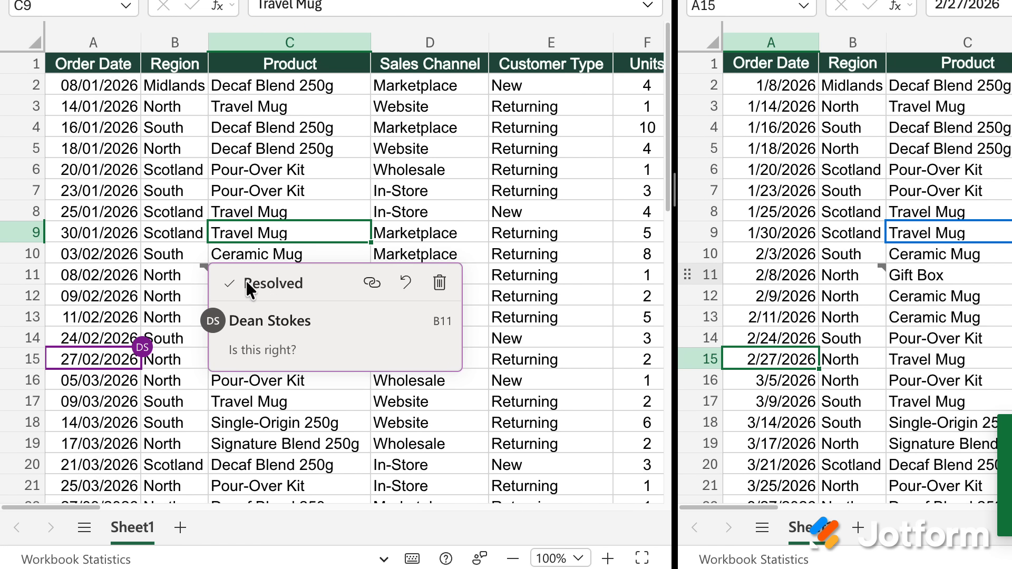
click(523, 227)
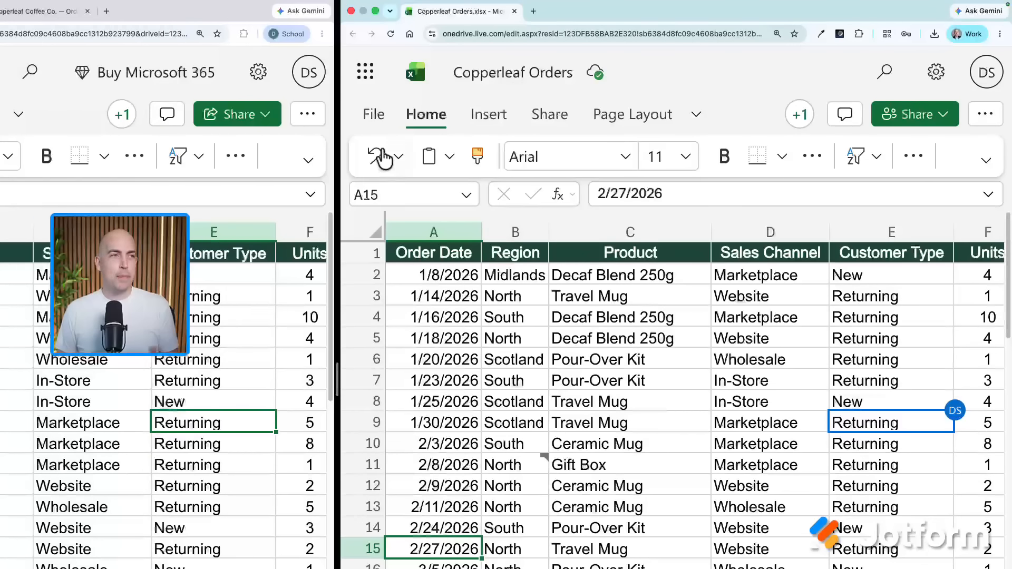
- Open File > Version History, widen the pane, and view the latest Just now version's entries
click(374, 115)
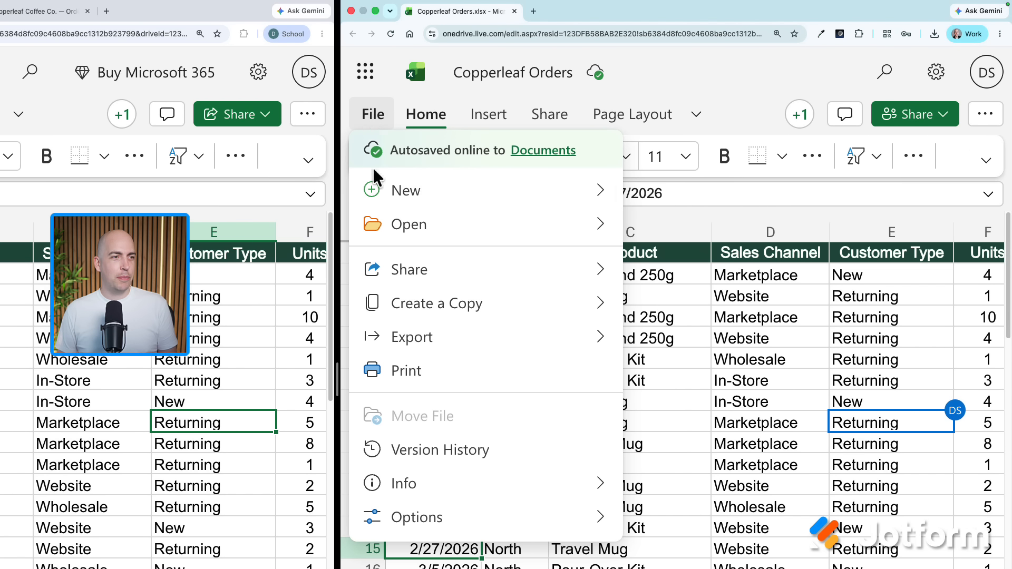
click(443, 449)
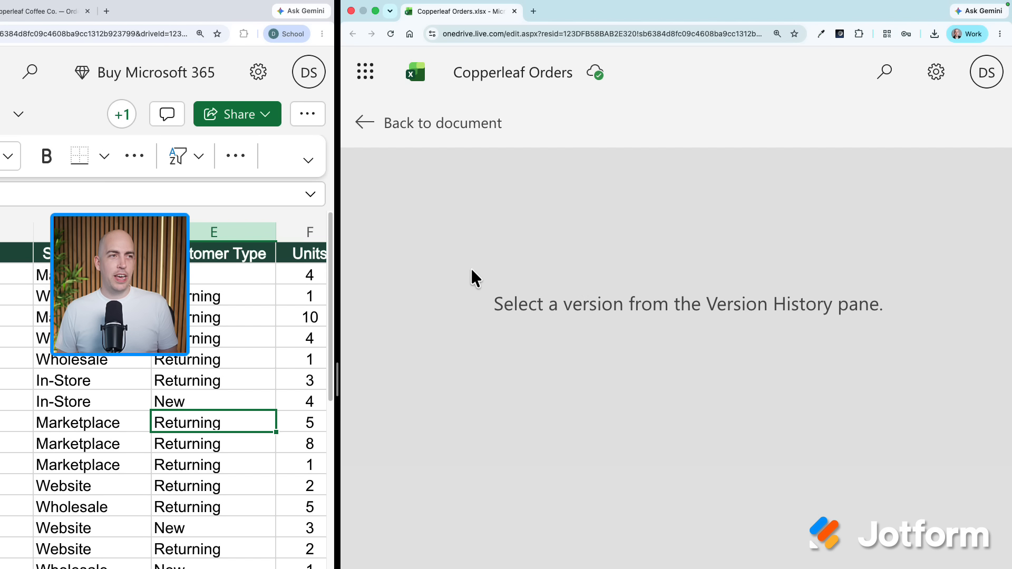
drag(340, 292, 47, 292)
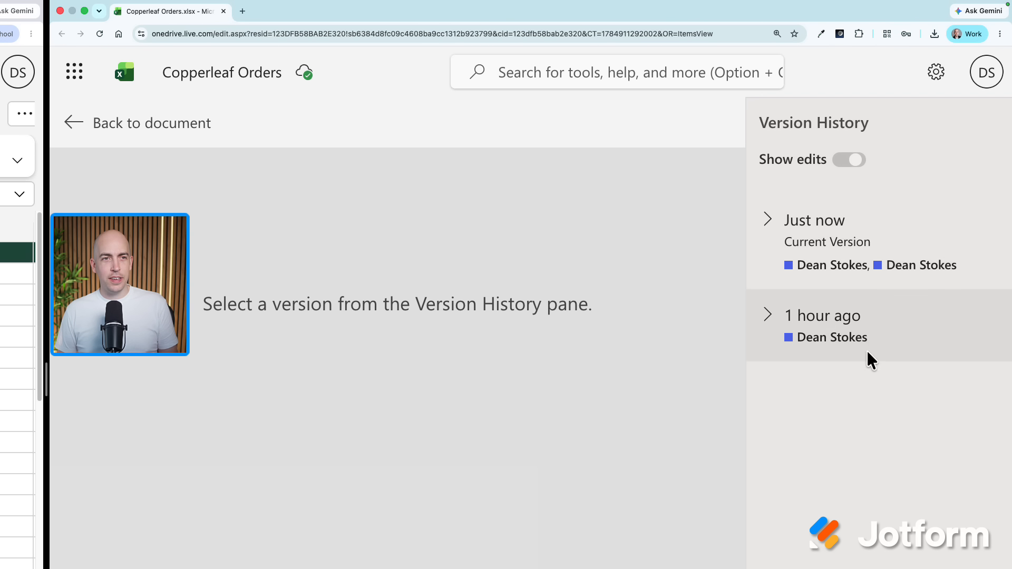
click(821, 233)
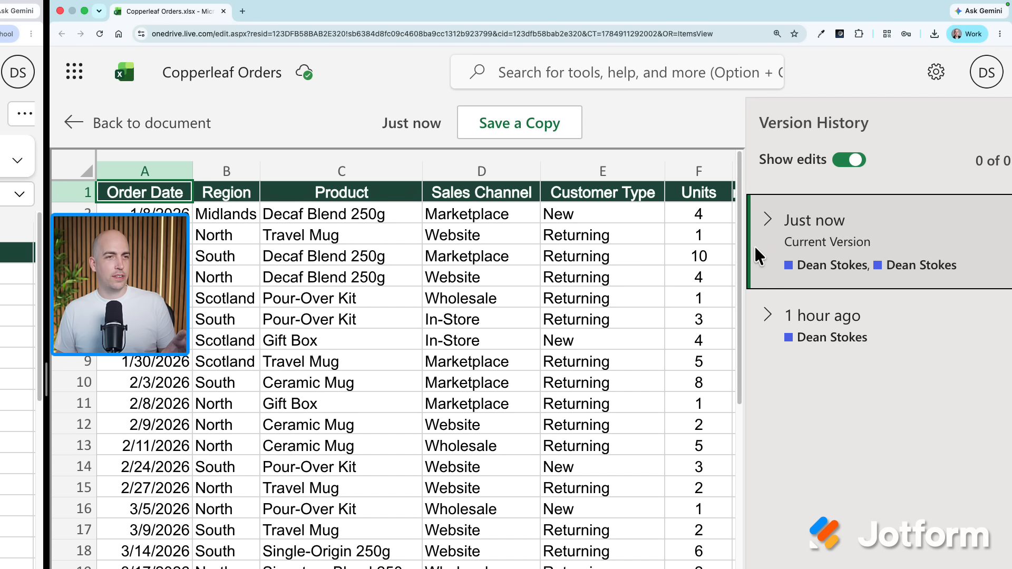
click(766, 220)
click(826, 312)
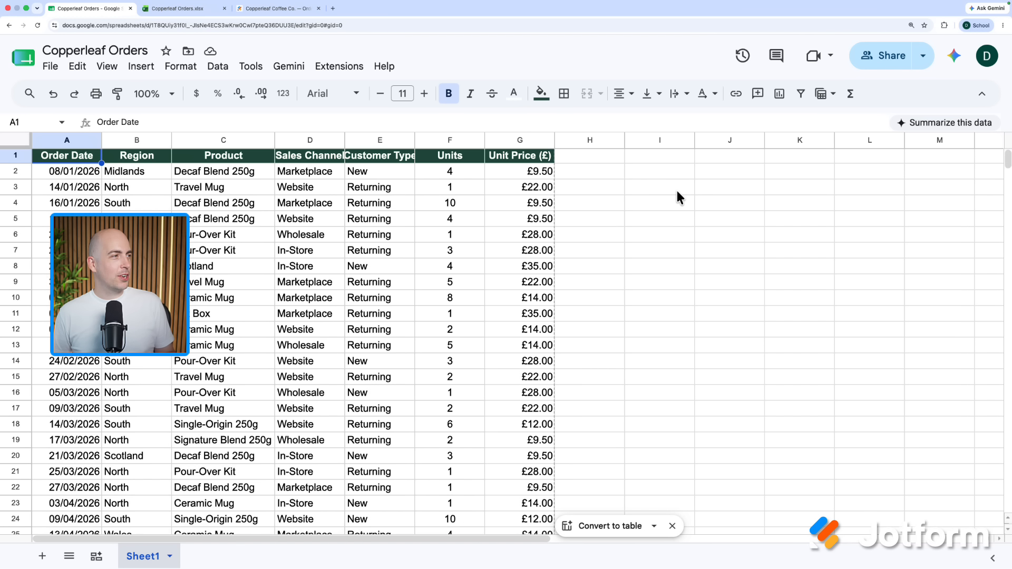
- Zoom the sheet to 125% and enter the heading Total in cell H1
click(604, 167)
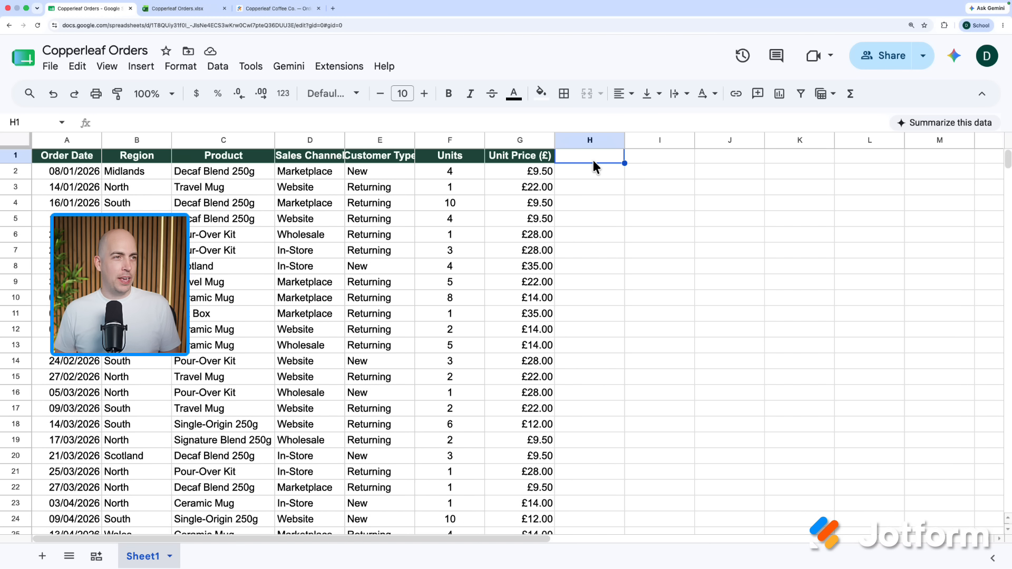
click(171, 94)
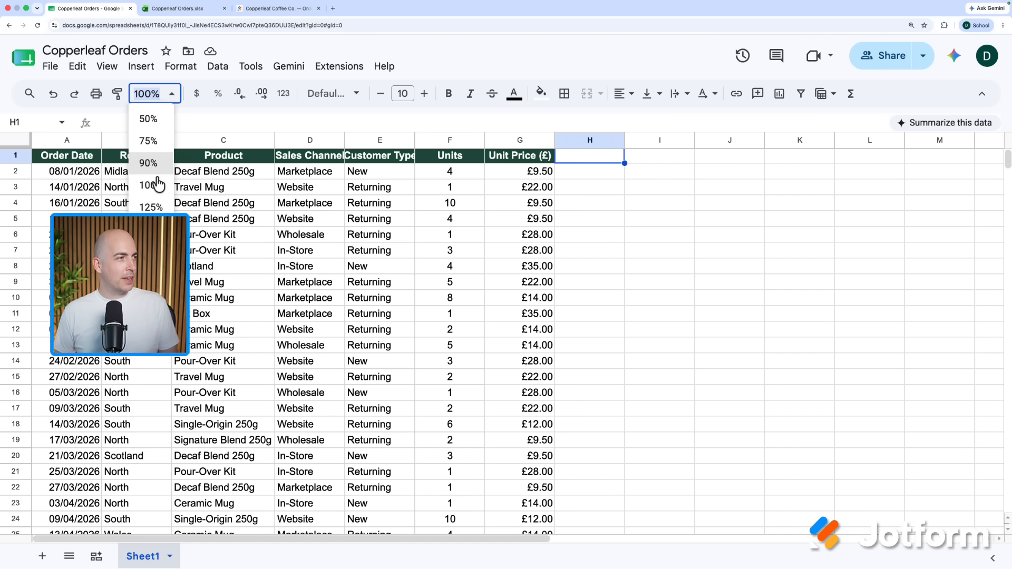
click(151, 207)
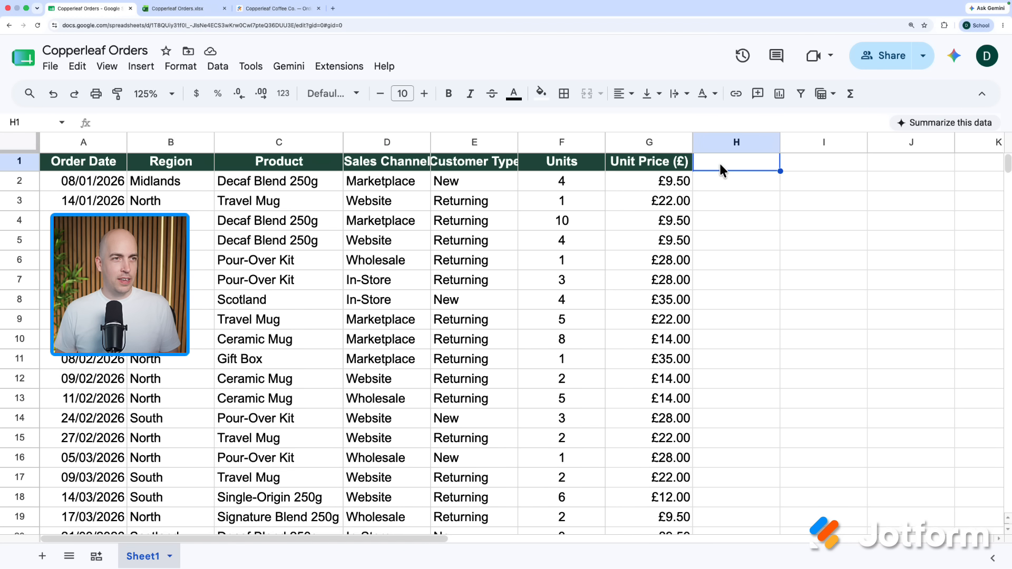
text(Total)
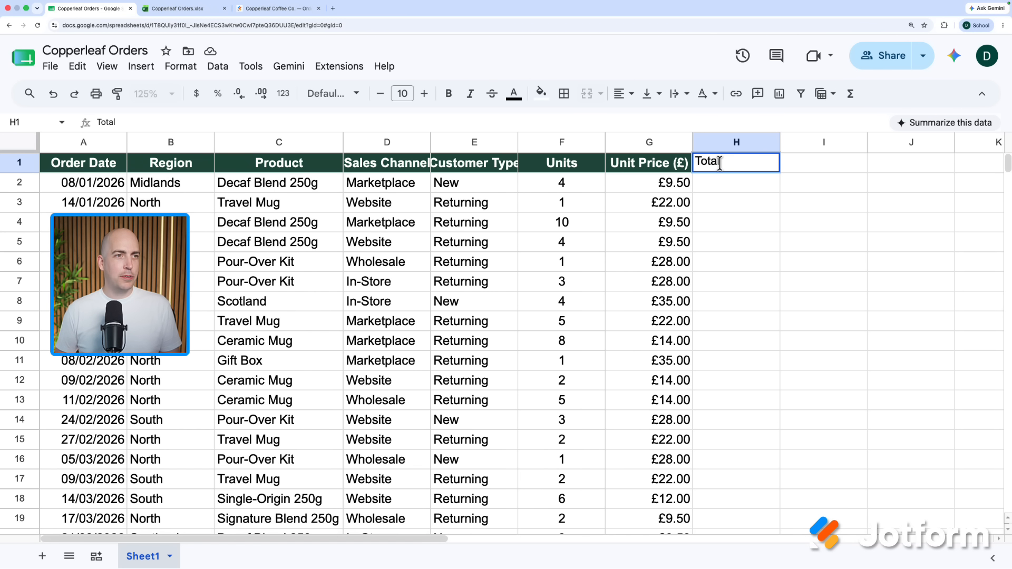
key(Return)
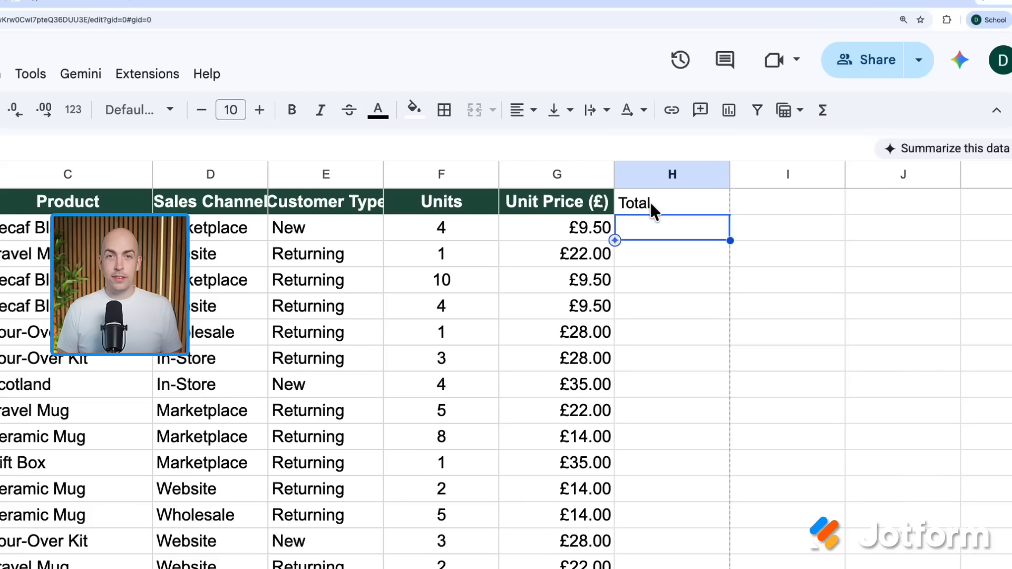
- Enter =F2*G2 in H2 and autofill the Total formula down column H
text(=)
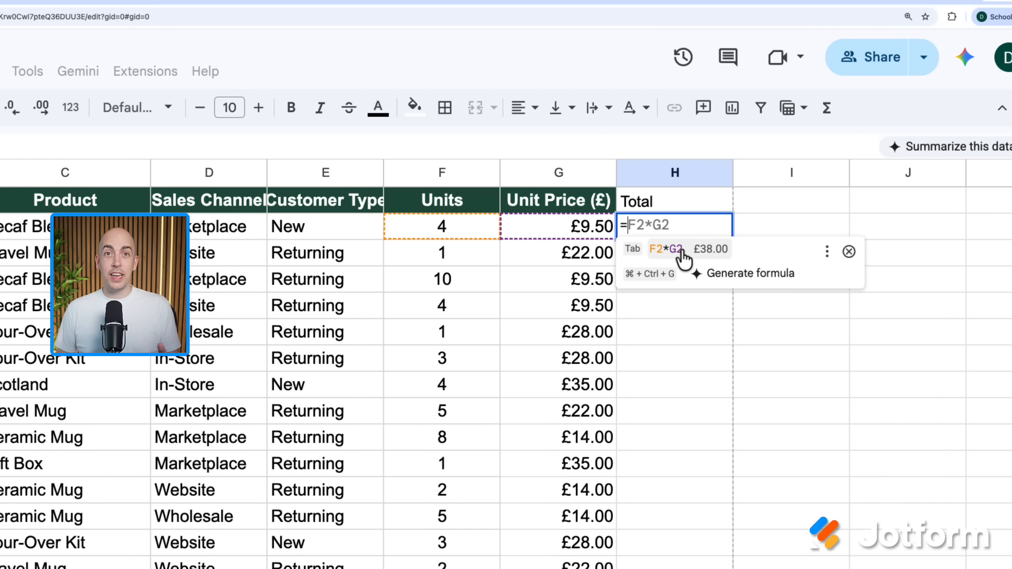
click(682, 253)
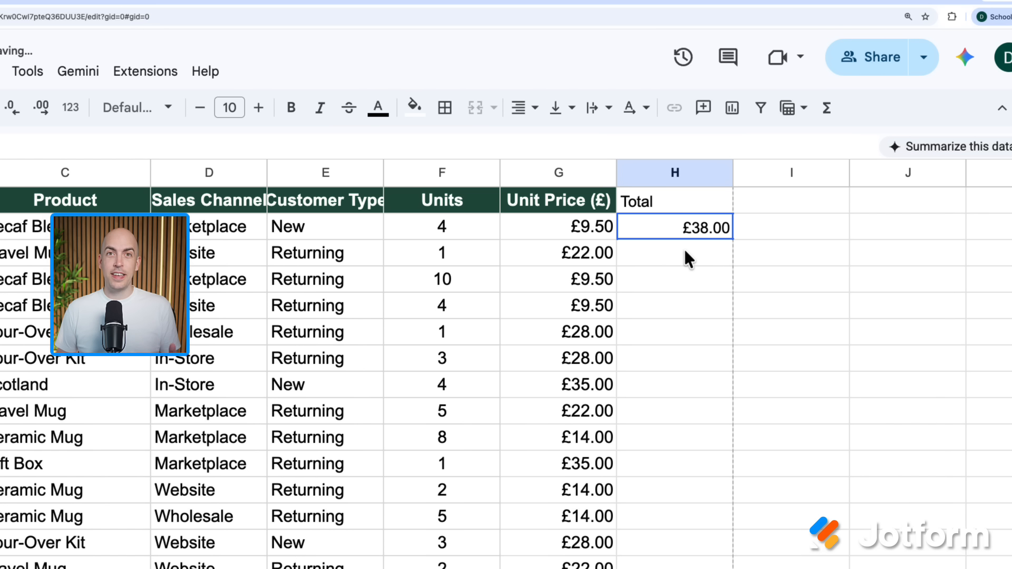
click(684, 248)
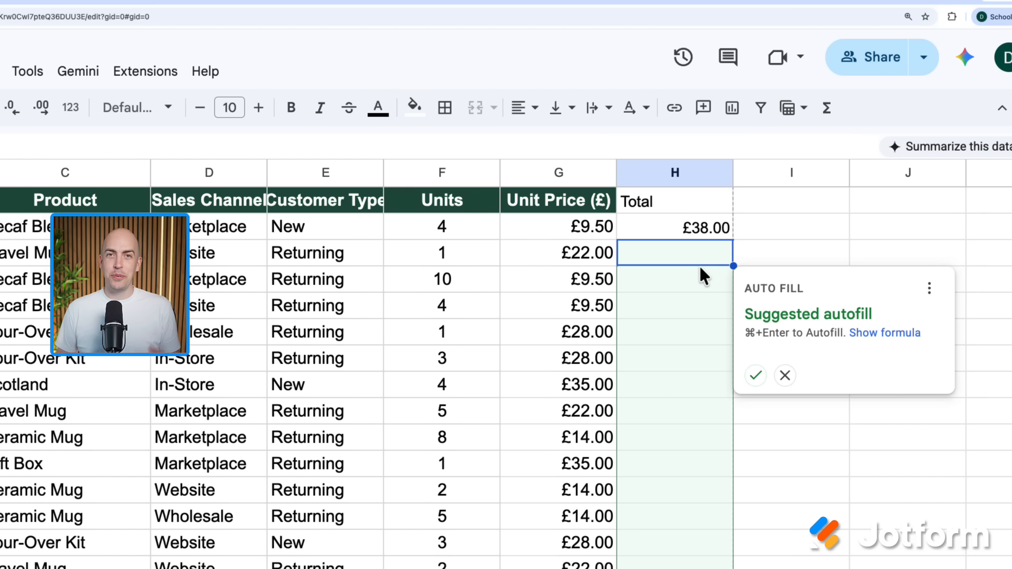
click(757, 376)
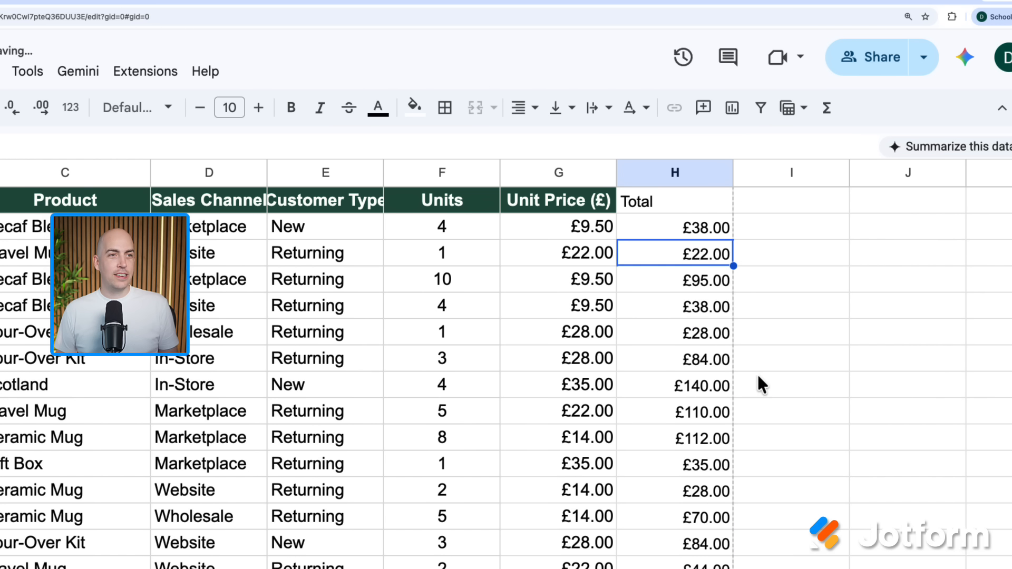
scroll(706, 262, down, 5)
scroll(706, 261, down, 3)
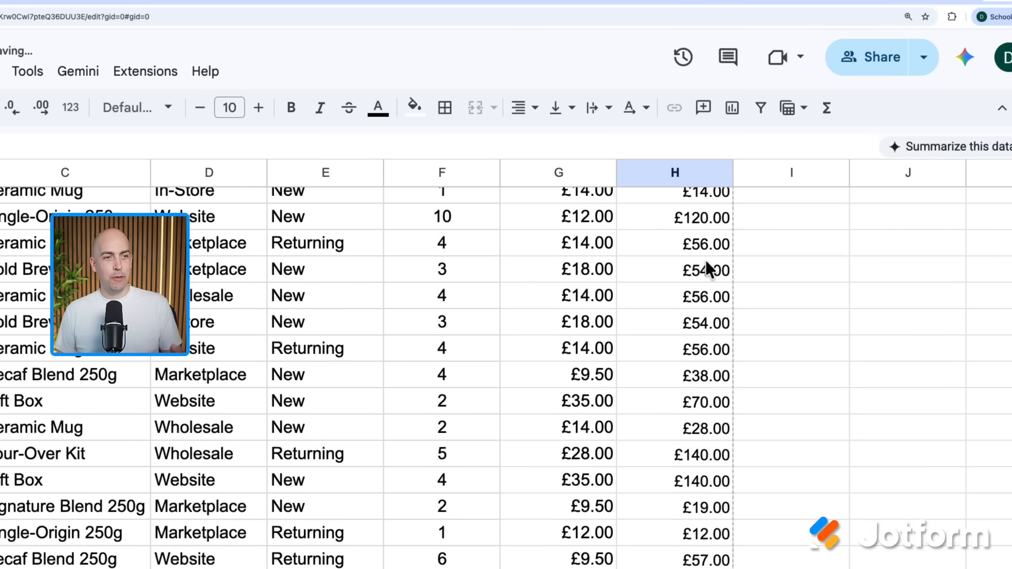
scroll(706, 260, up, 10)
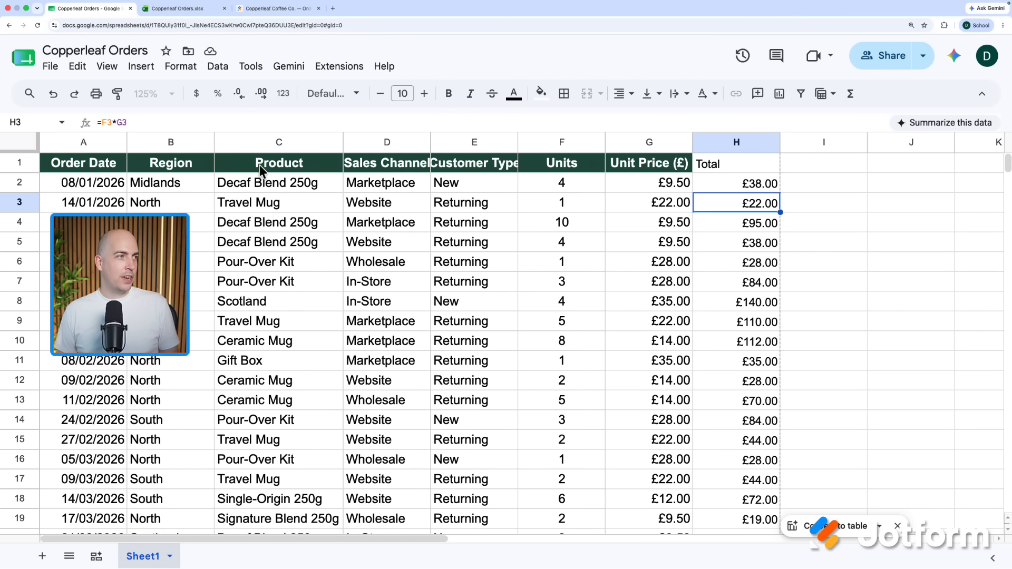
- Add filters to the order table headers and sort Customer Type A to Z
click(332, 143)
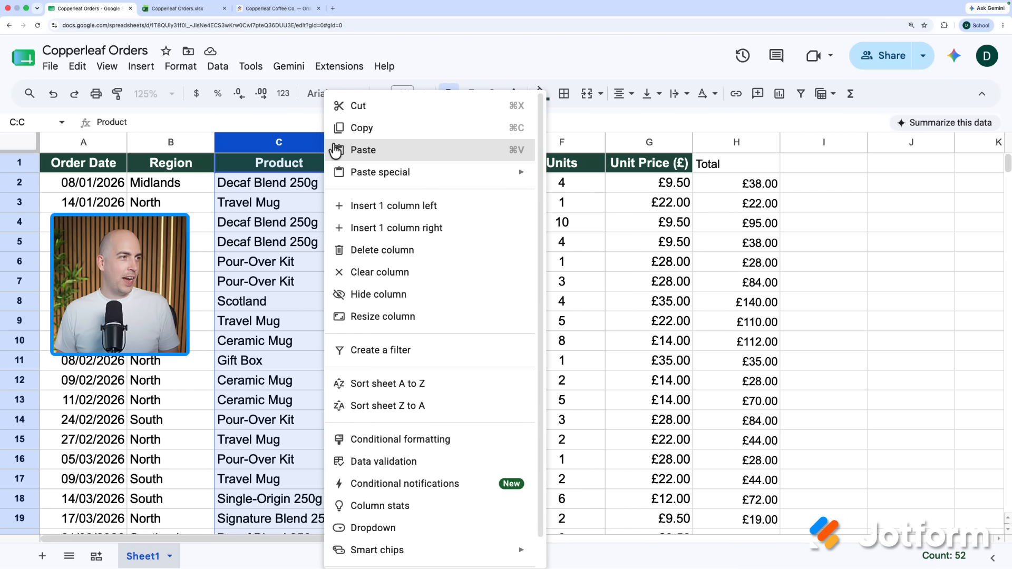
scroll(425, 390, down, 1)
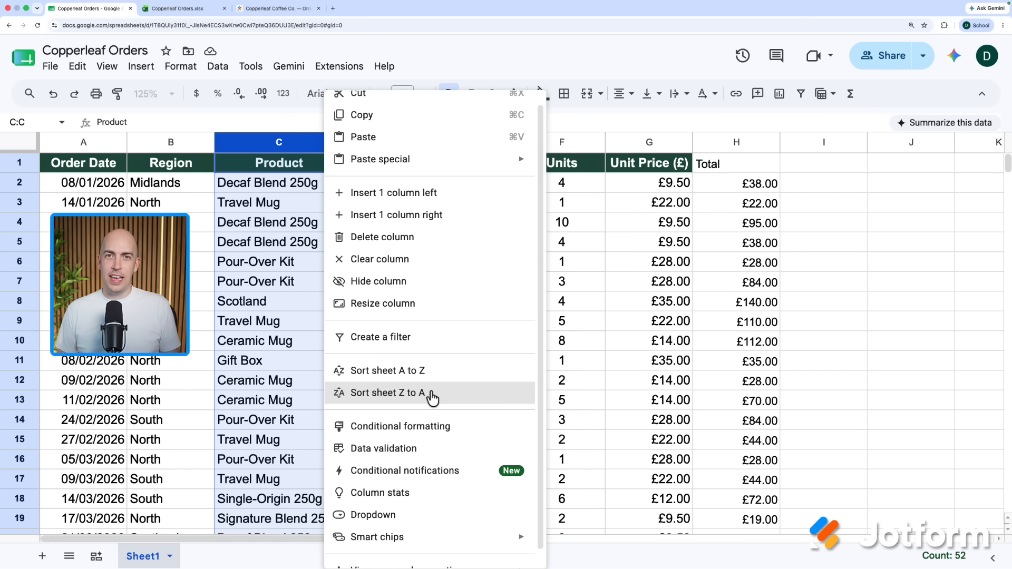
click(69, 163)
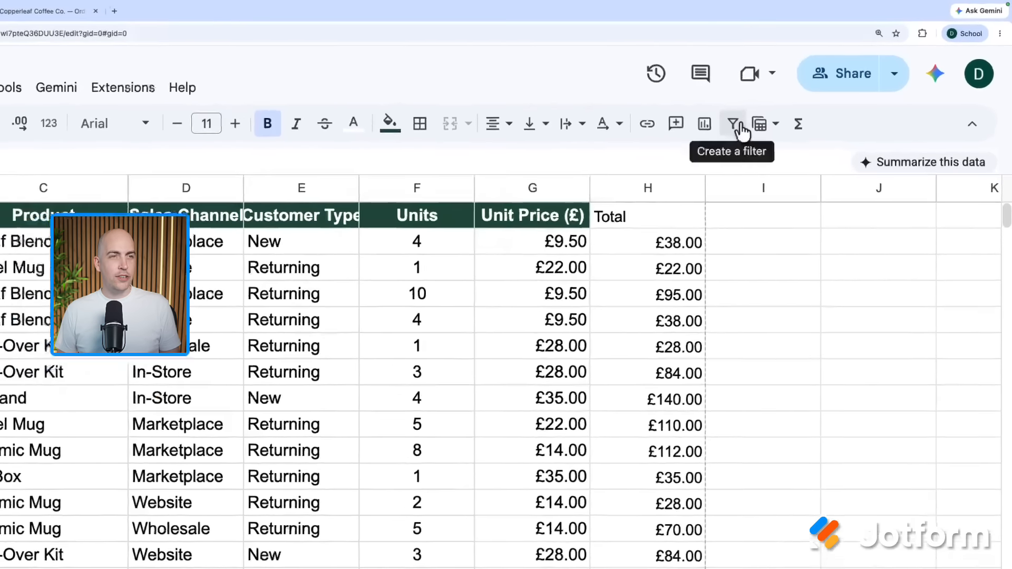
click(737, 128)
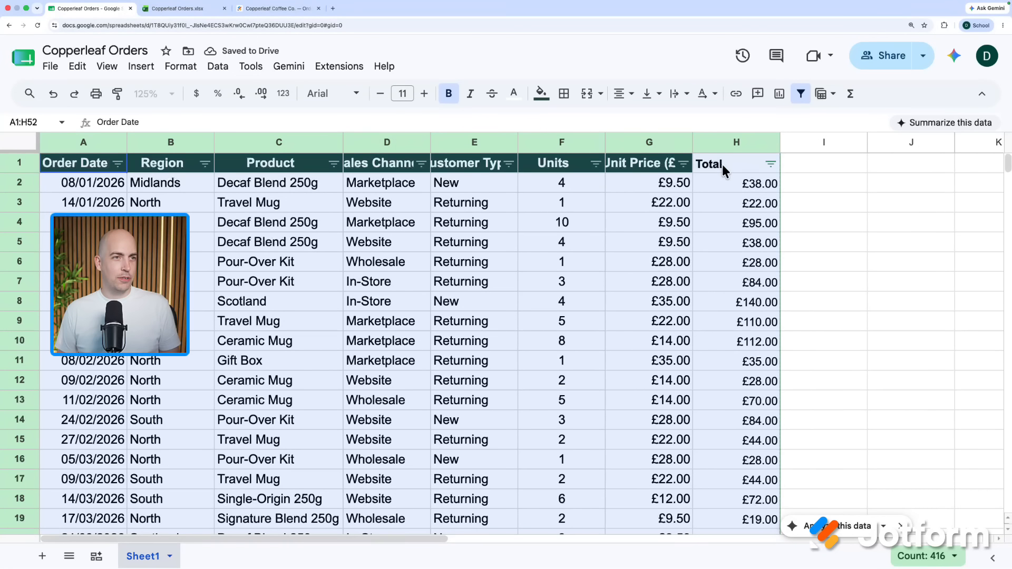
click(510, 164)
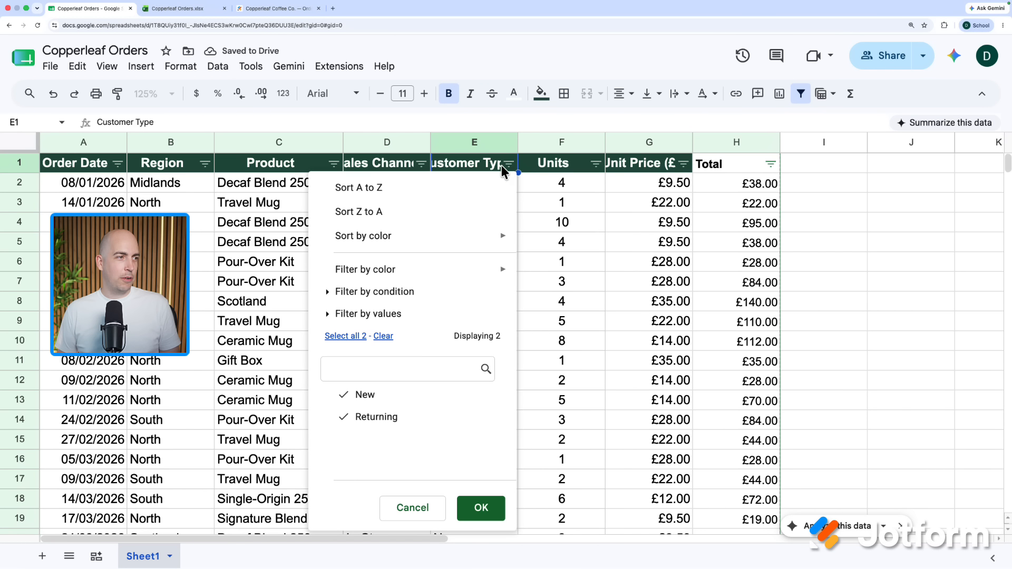
click(490, 186)
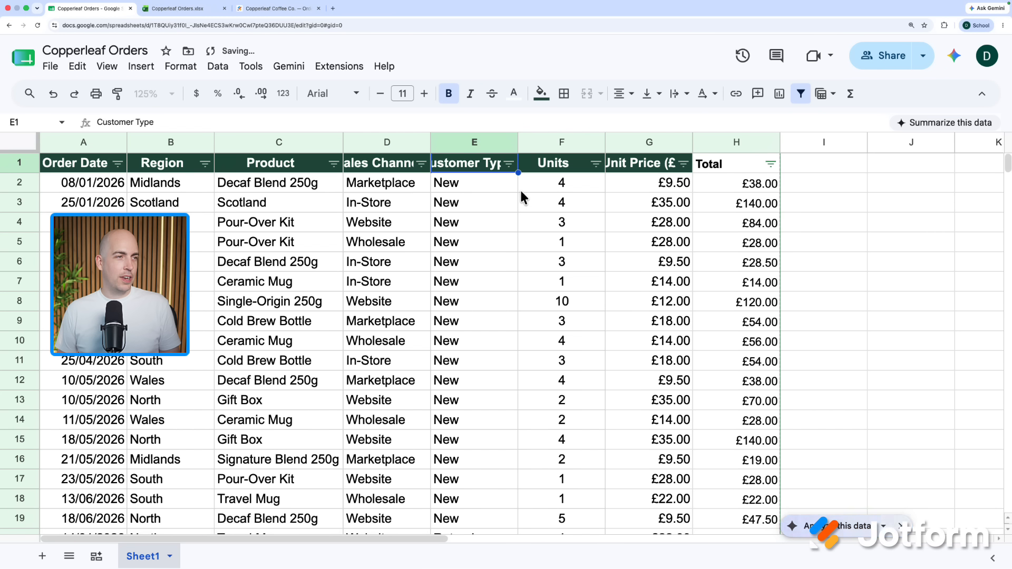
- Filter Customer Type to show only Returning orders, then start inserting a pivot table
click(510, 164)
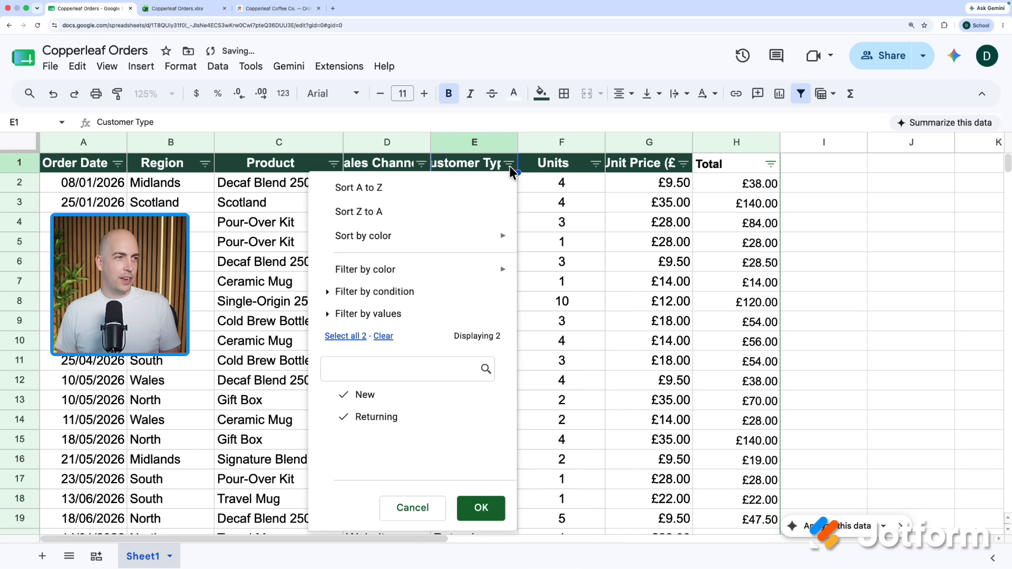
click(381, 394)
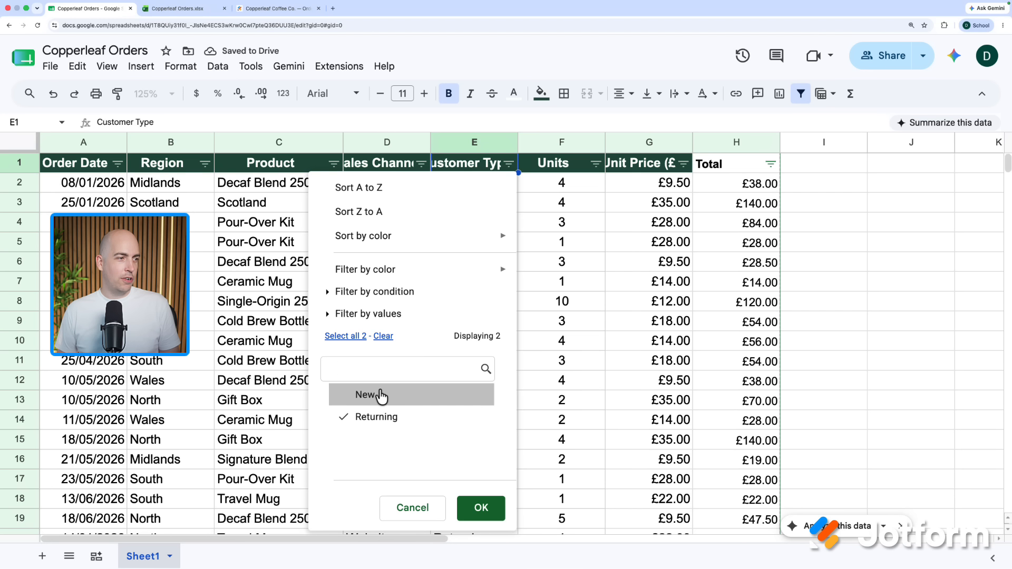
click(481, 512)
scroll(510, 406, down, 10)
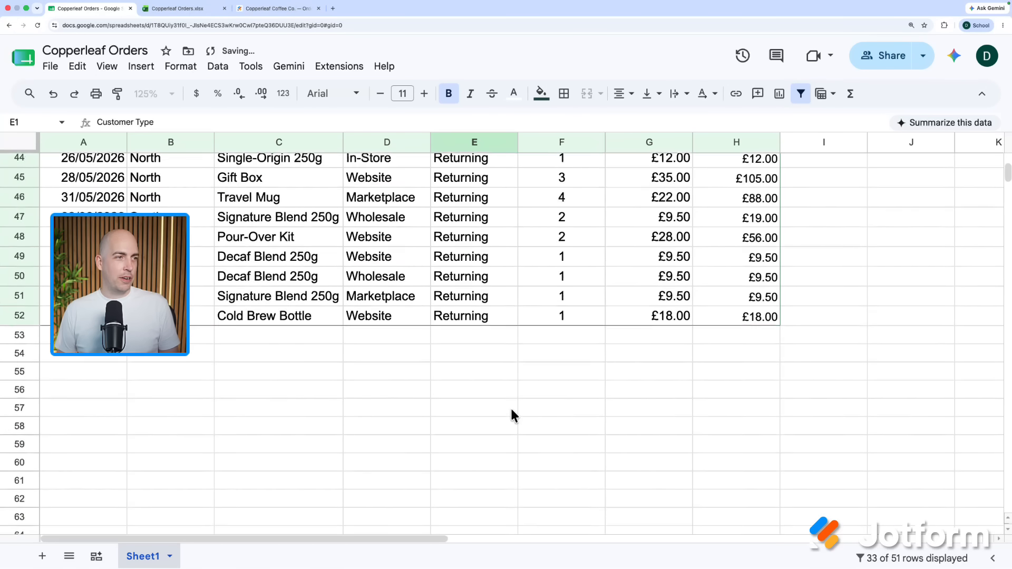
scroll(510, 407, up, 10)
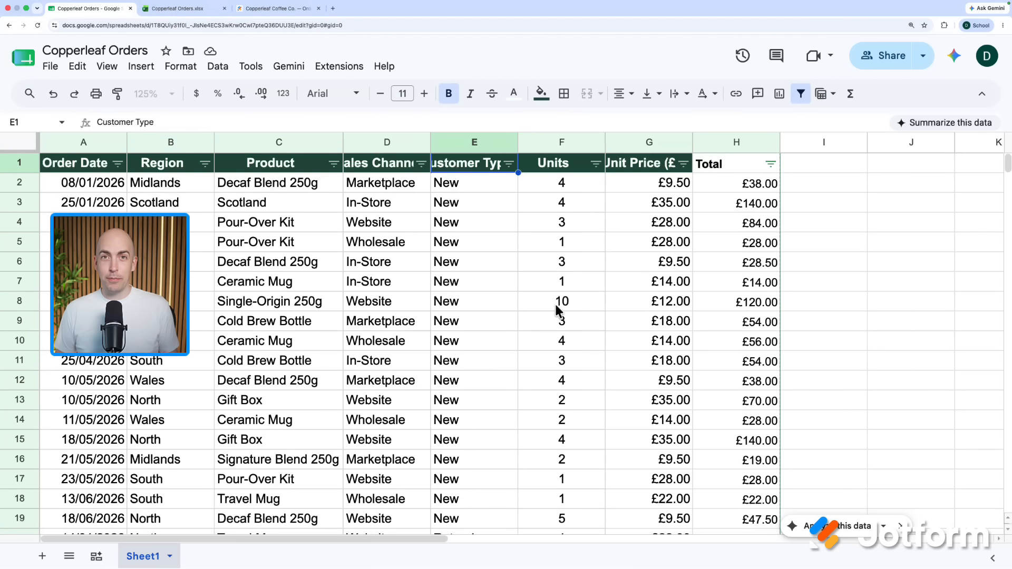
click(141, 66)
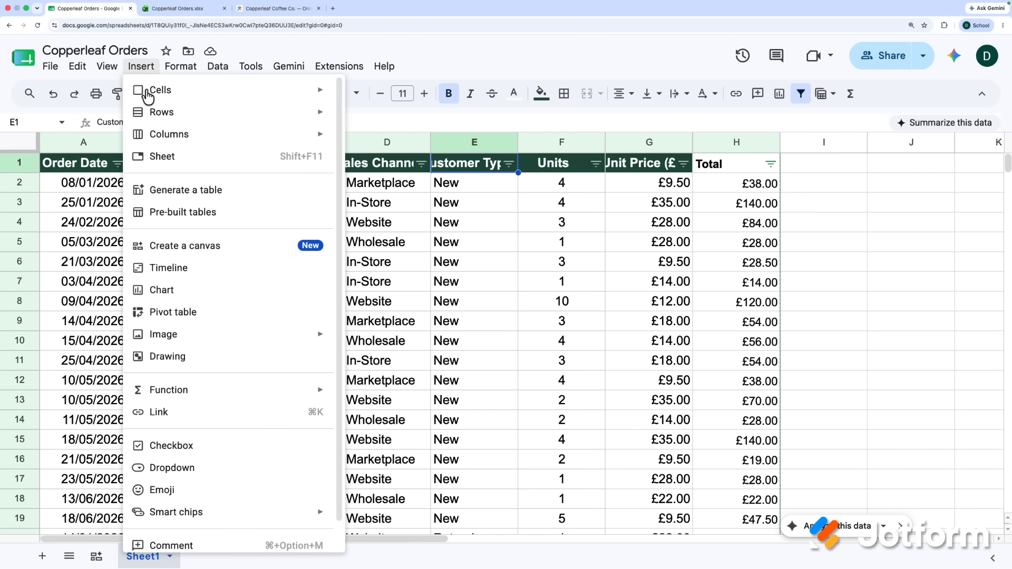
click(205, 321)
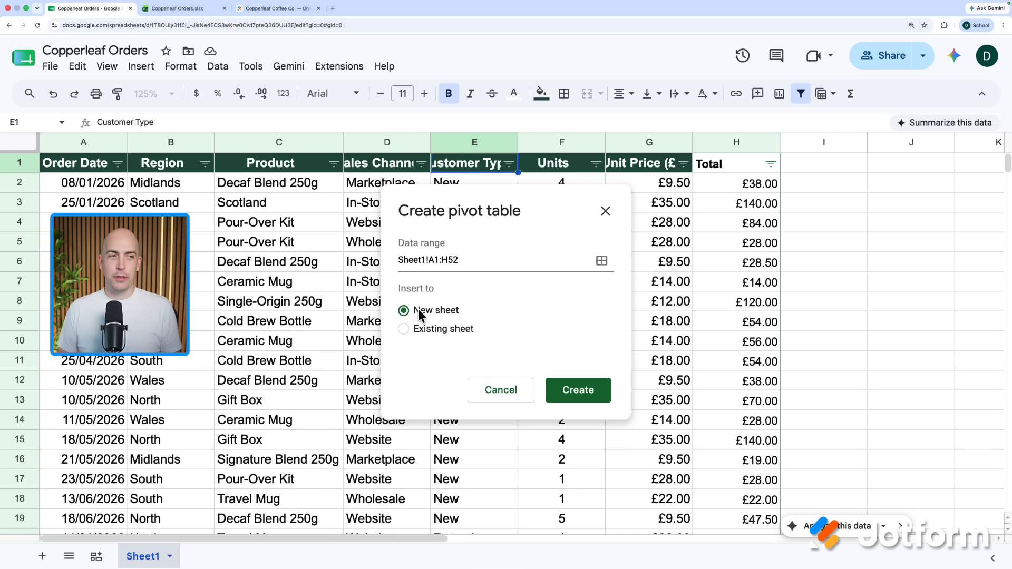
- Create the pivot table from Sheet1!A1:H52 on a new sheet
click(572, 389)
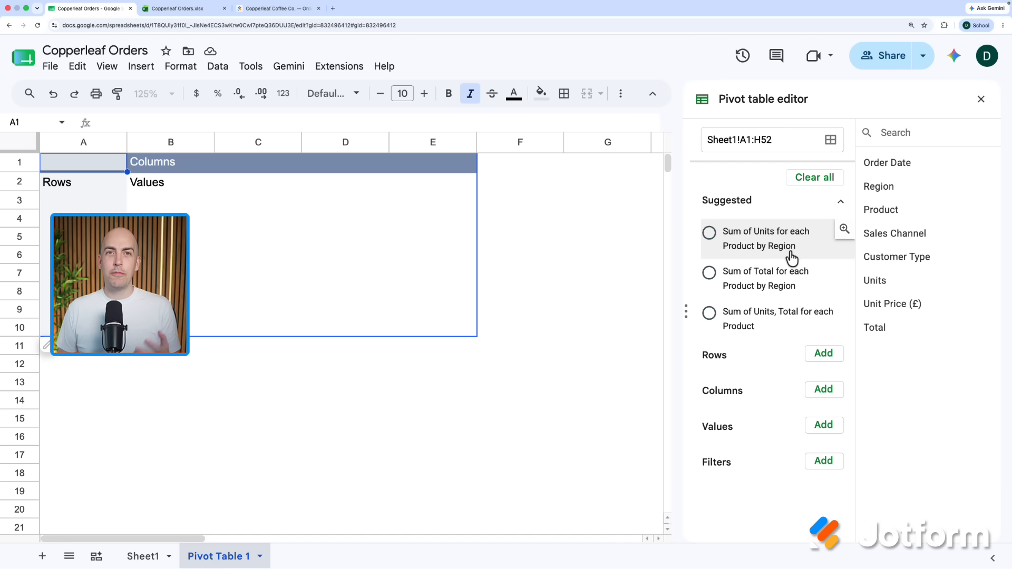
- Group the pivot table rows by Region
click(824, 356)
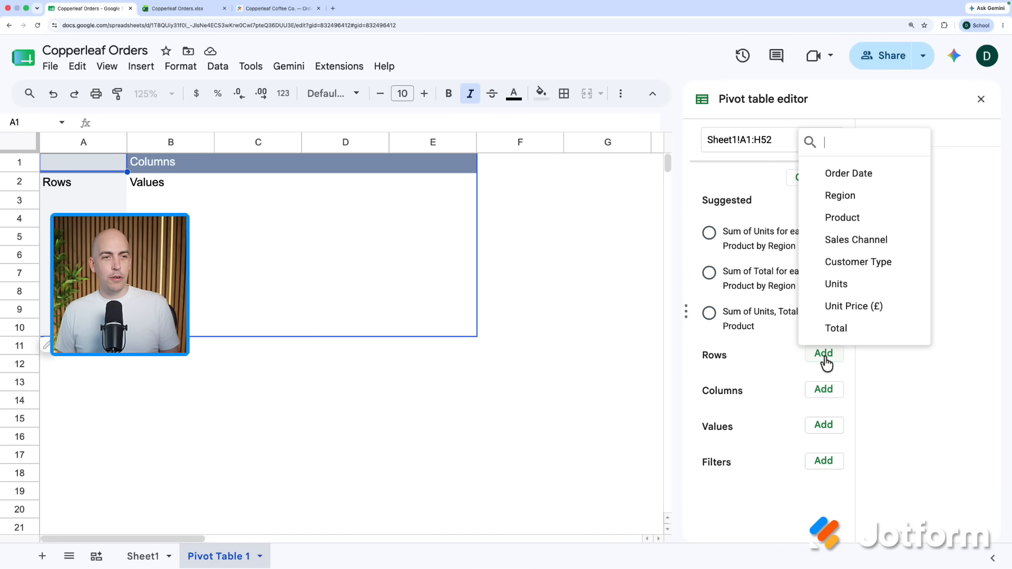
click(859, 195)
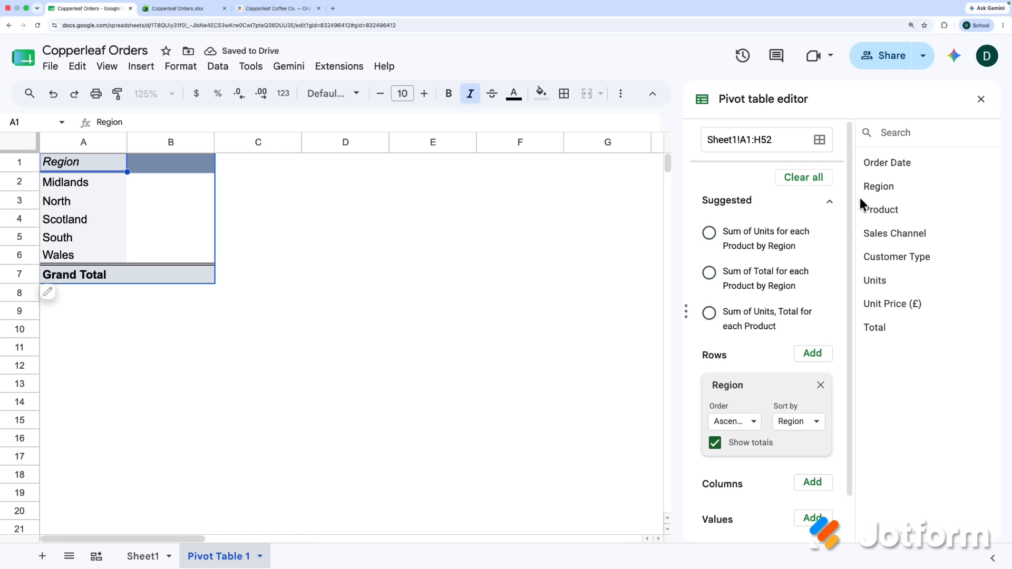
scroll(812, 290, down, 2)
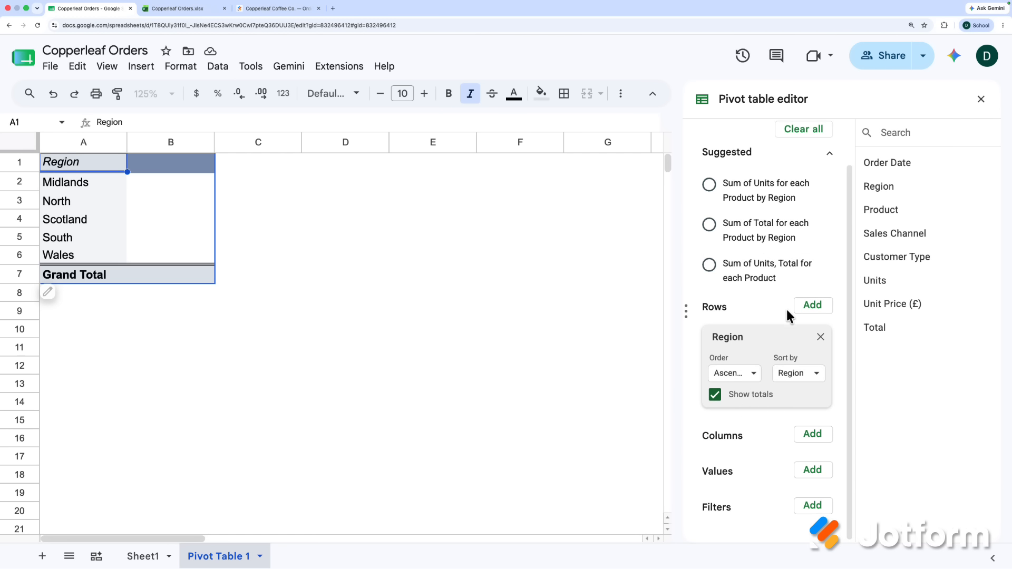
- Sum Total as the pivot values, then select the finished pivot table A1:B7
click(812, 470)
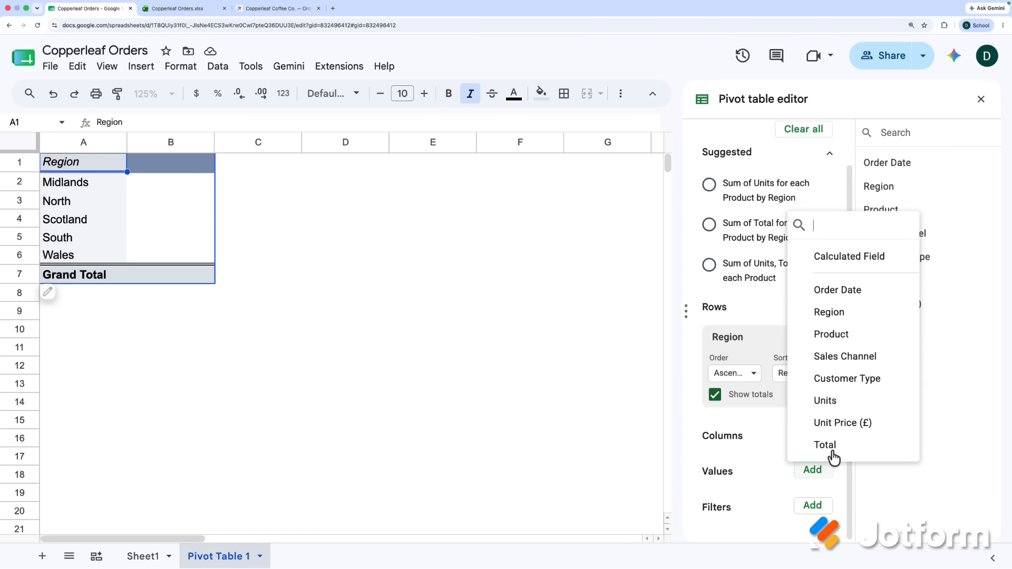
click(835, 450)
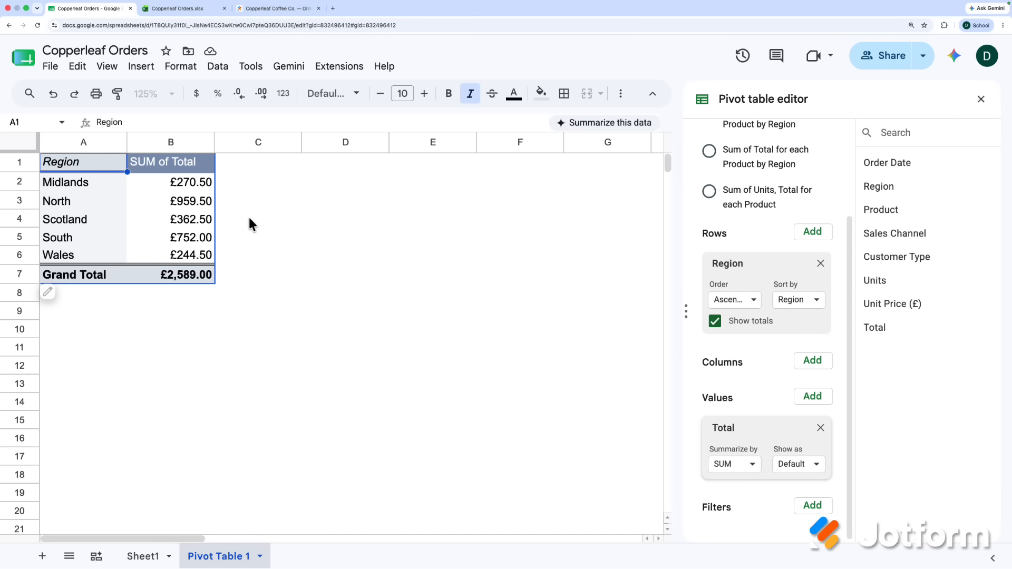
drag(98, 163, 192, 277)
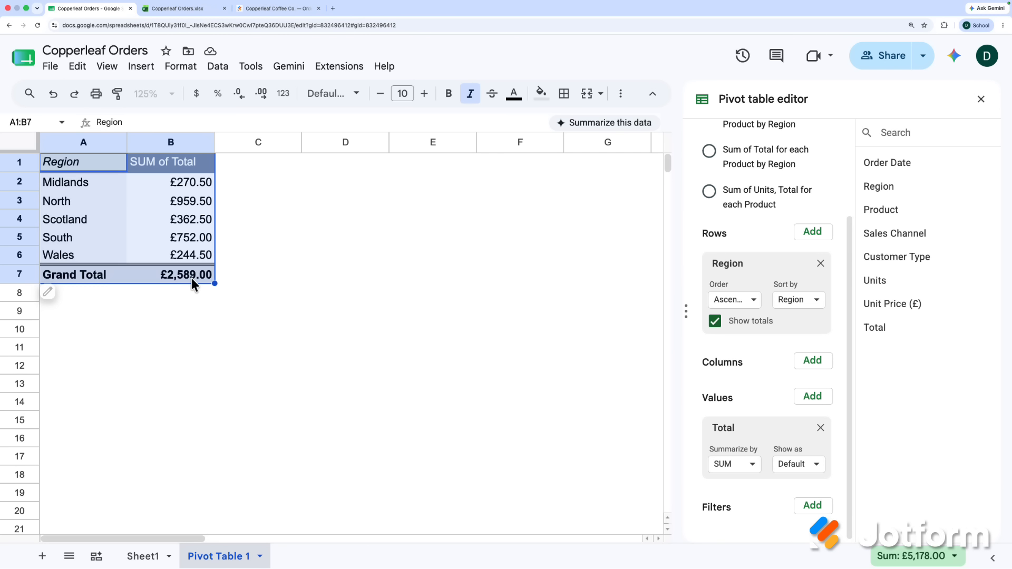
- Insert a column chart of the selected regional totals
click(148, 68)
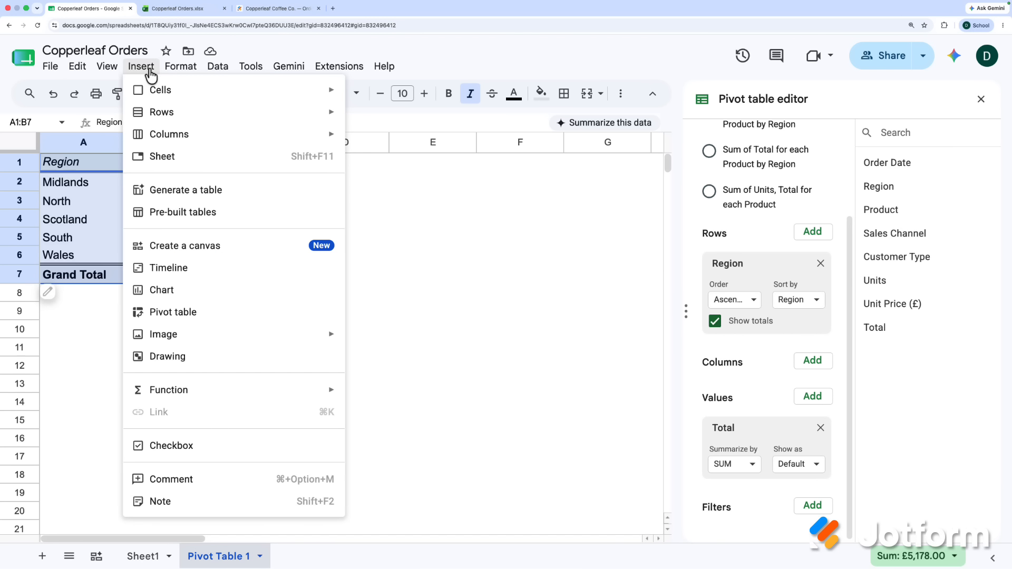
click(218, 292)
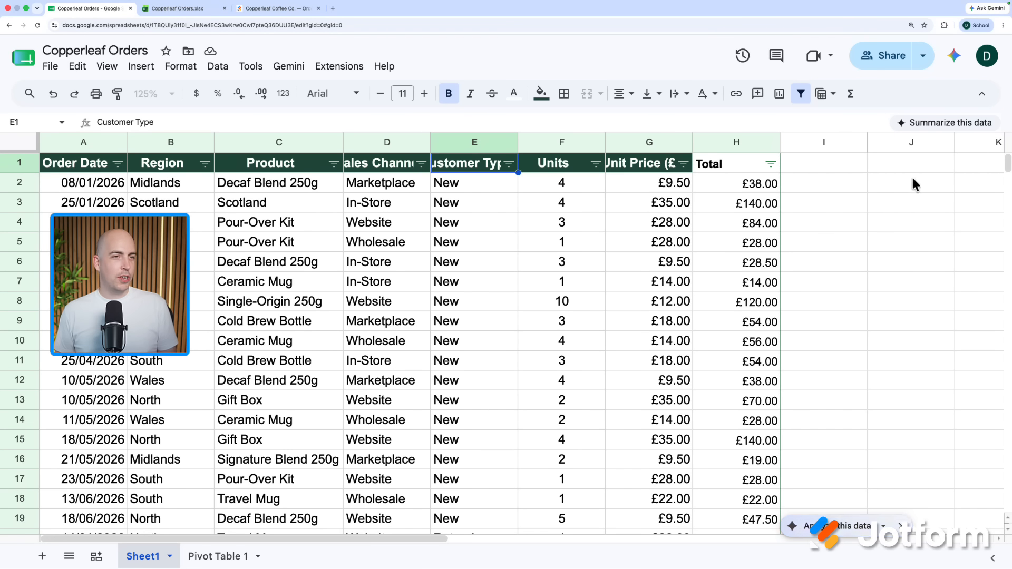
- Select cell I2 beside the Total column and begin a formula with '=google'
click(856, 181)
text(=)
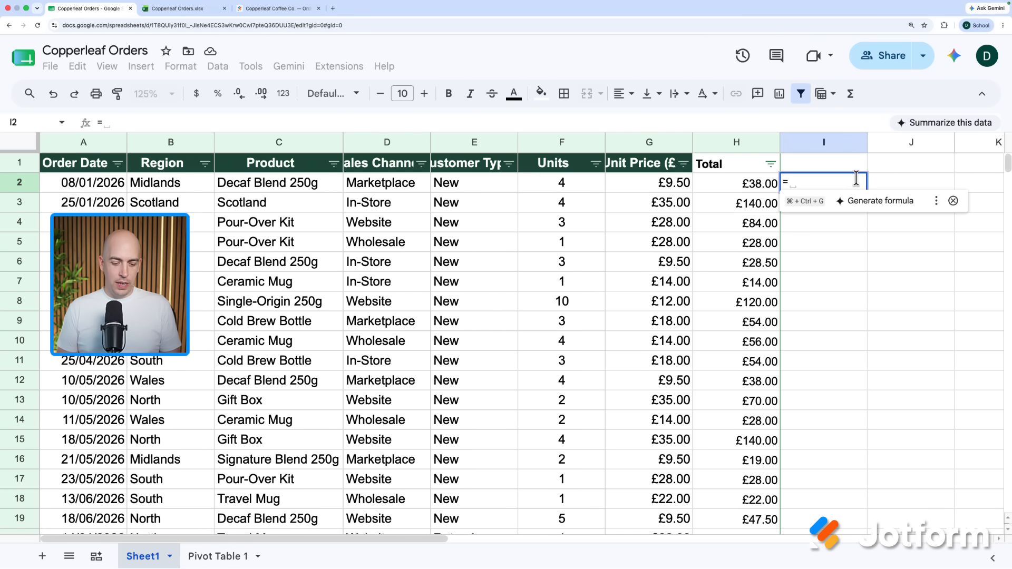
text(google)
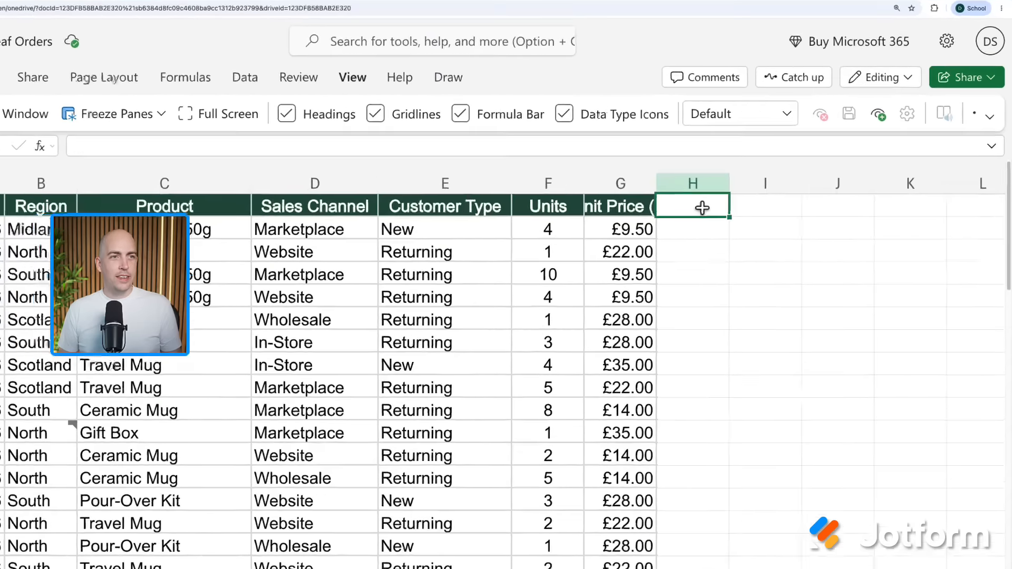
- Head column H 'Total' and enter =F2*G2 in H2
text(Total)
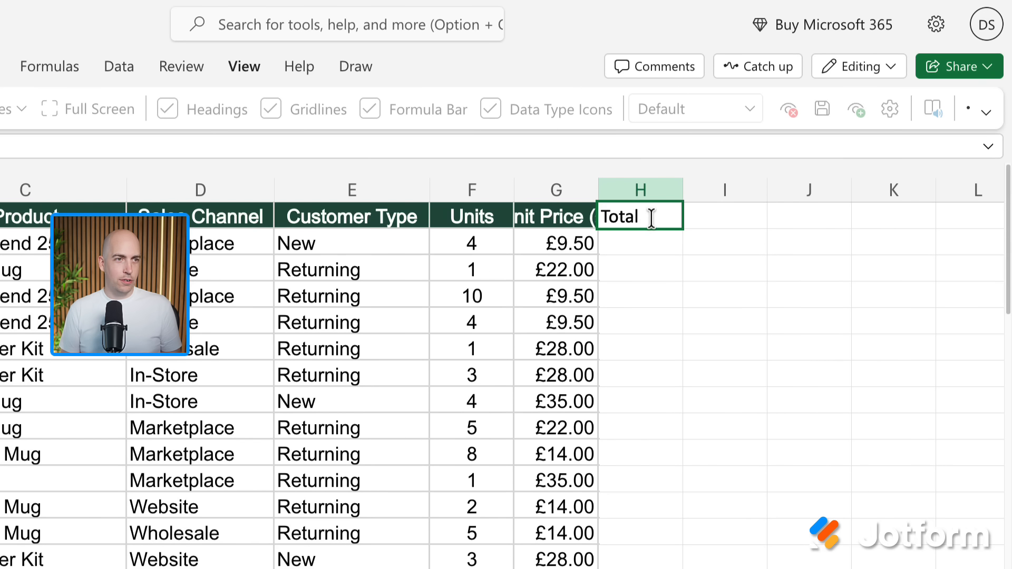
key(Return)
text(=)
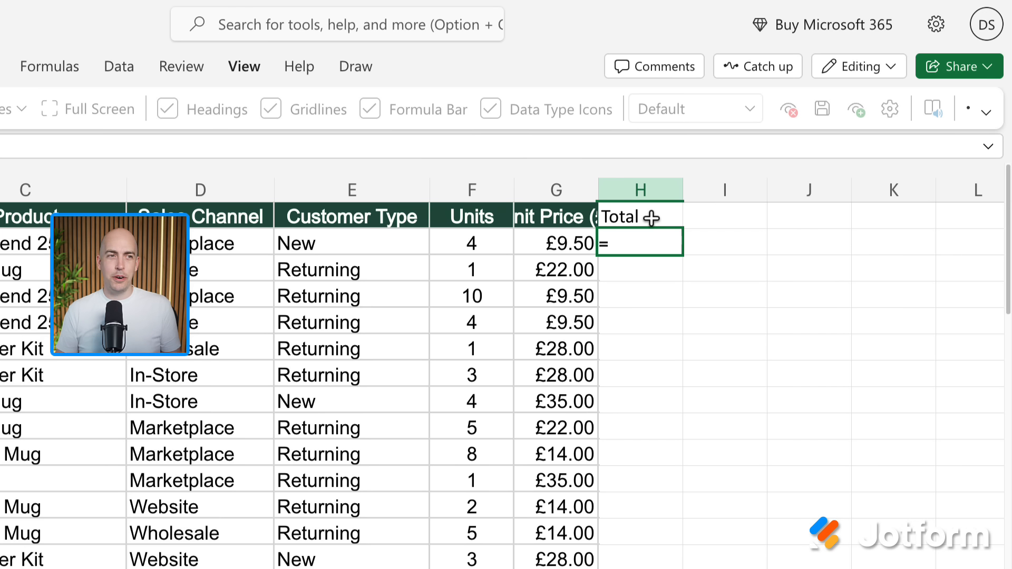
click(458, 245)
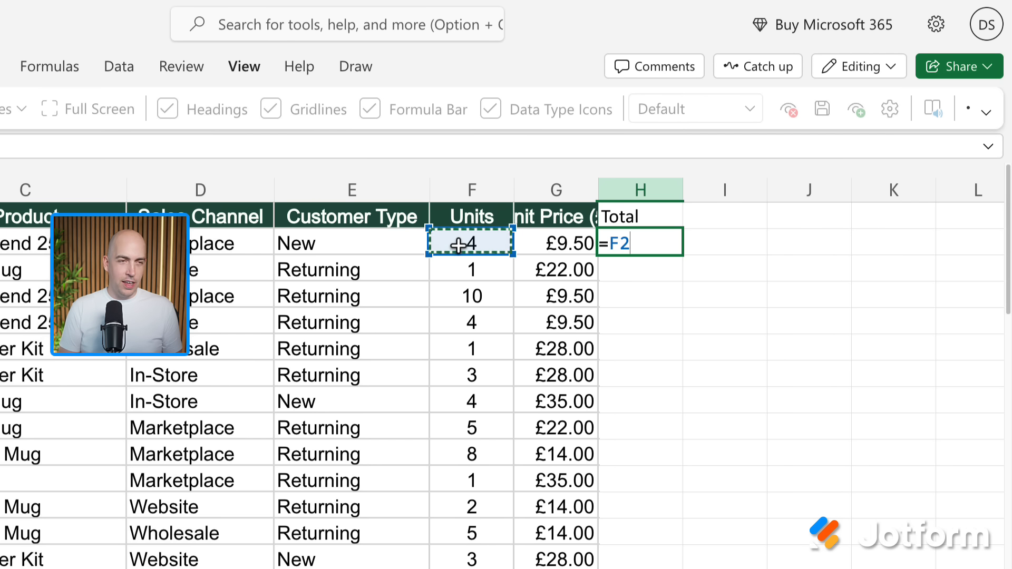
text(*)
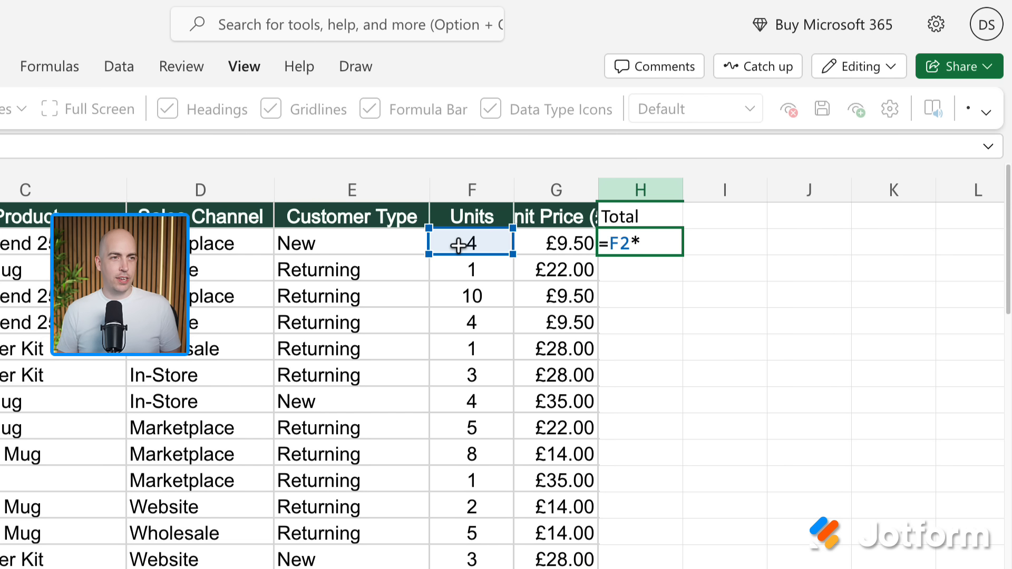
click(549, 242)
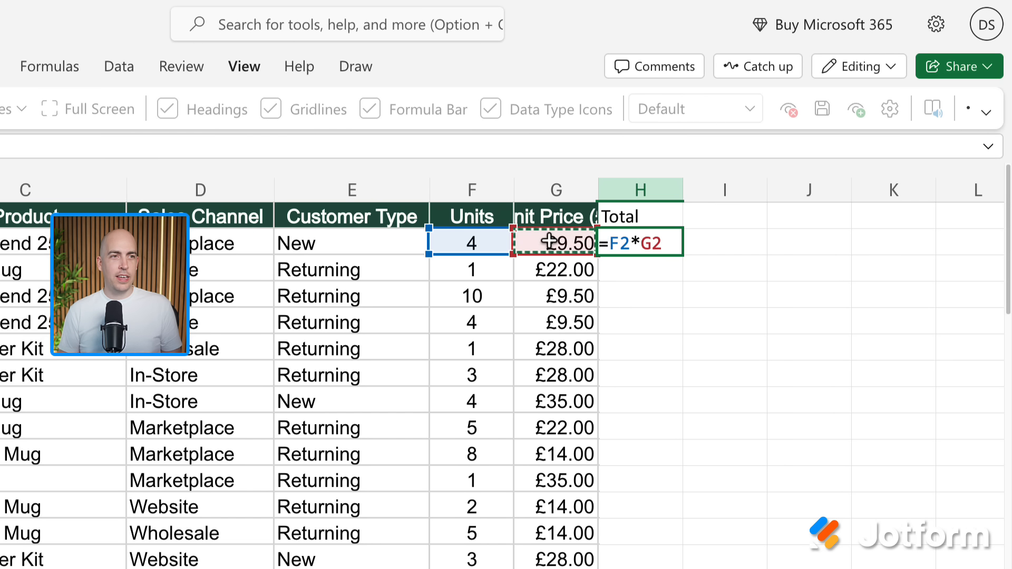
key(Return)
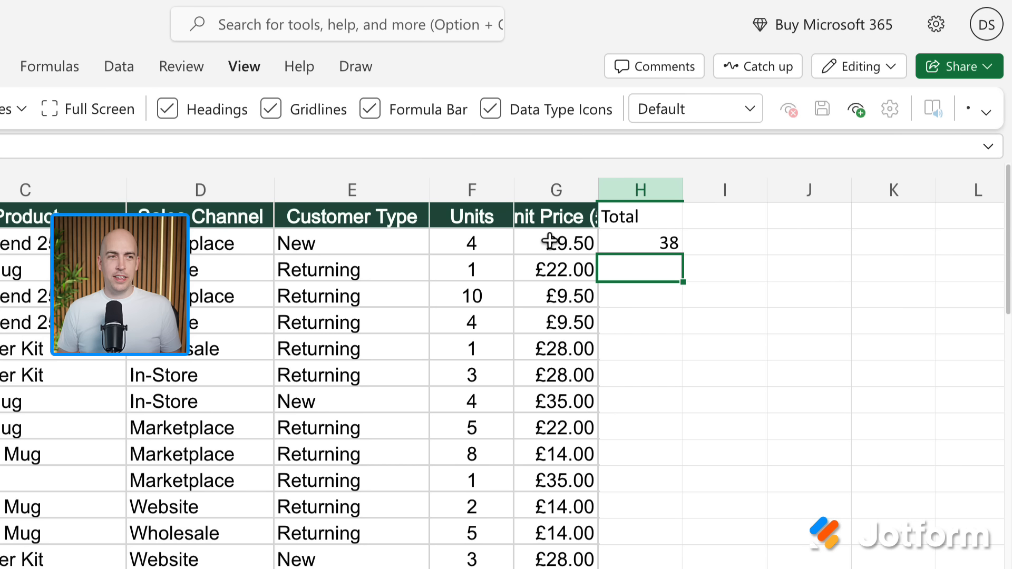
- Fill the H2 Total formula down to the last order row
click(657, 322)
click(655, 275)
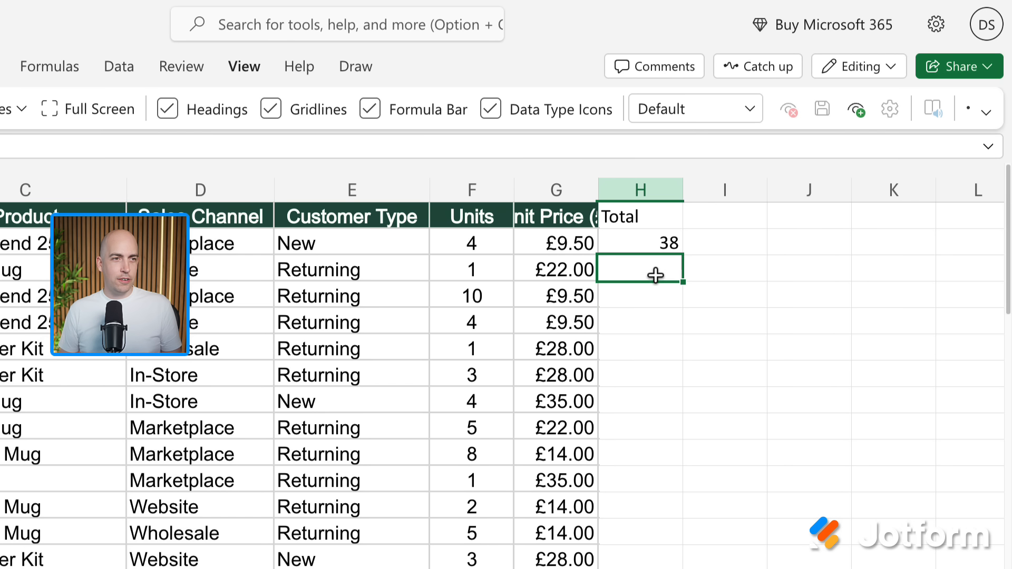
click(657, 242)
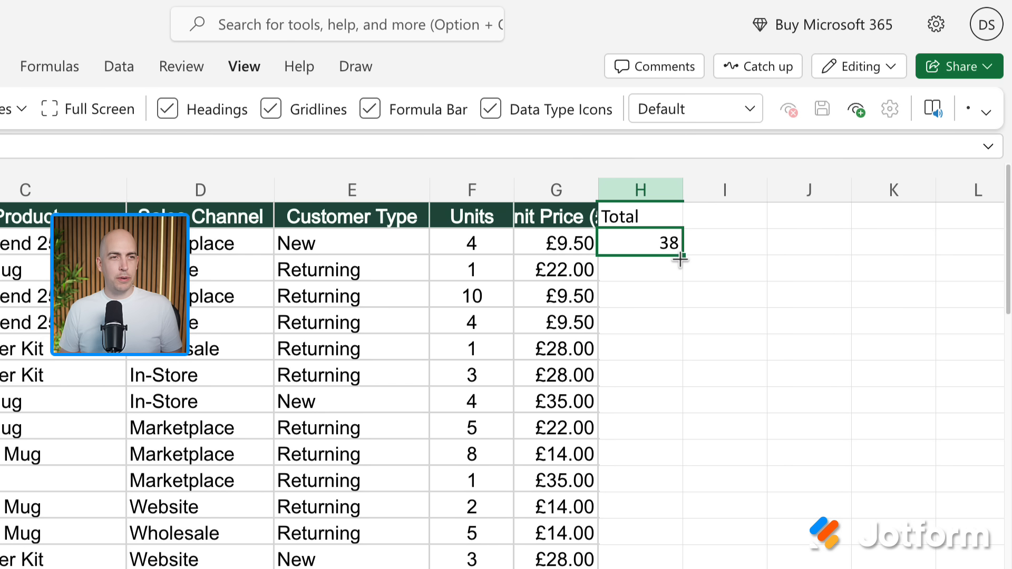
drag(684, 256, 657, 366)
scroll(682, 412, down, 5)
scroll(676, 402, down, 8)
scroll(655, 362, up, 12)
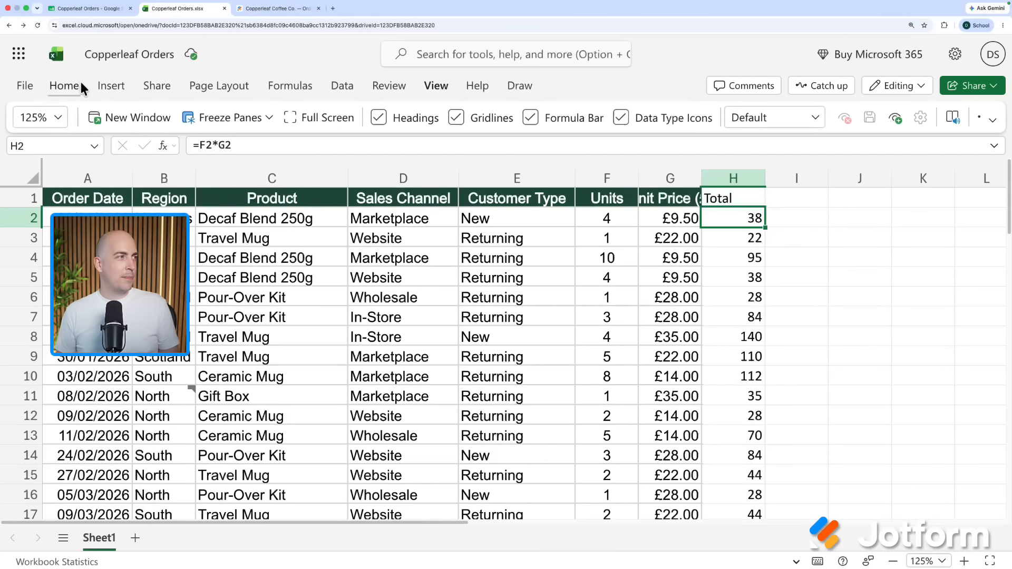
- Sort the orders by Sales Channel (D1) from A to Z
click(79, 84)
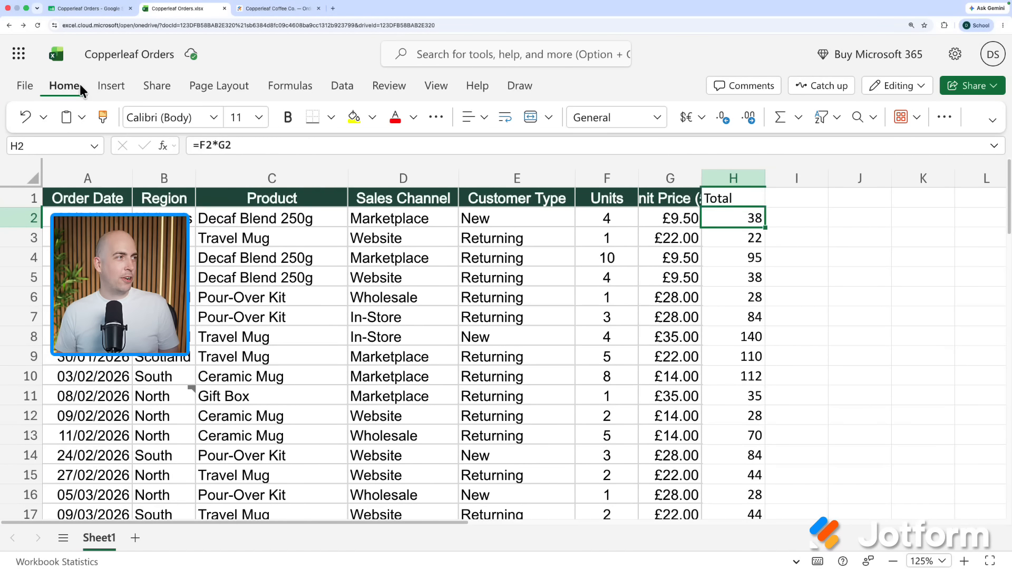
click(828, 122)
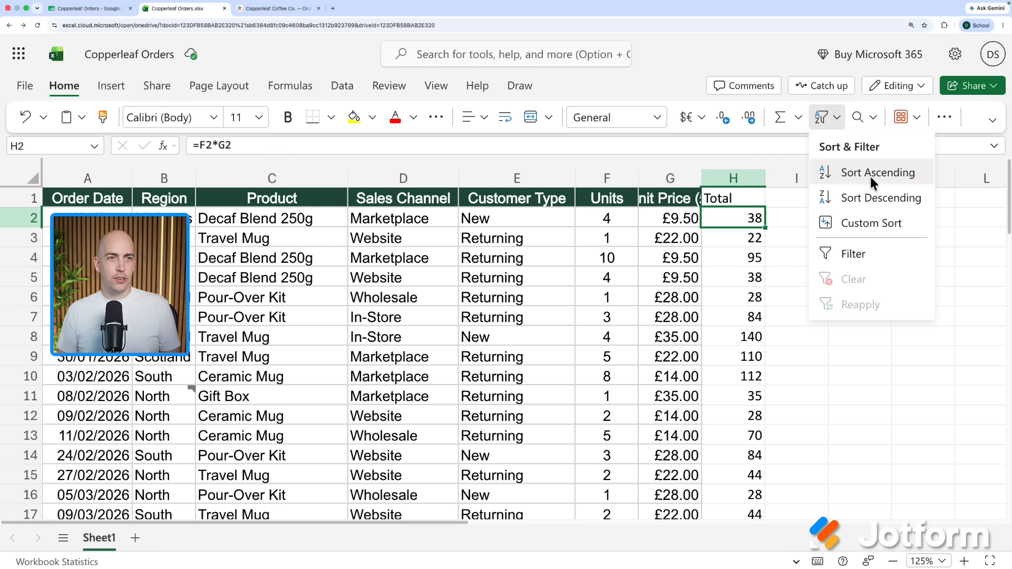
click(396, 205)
click(301, 201)
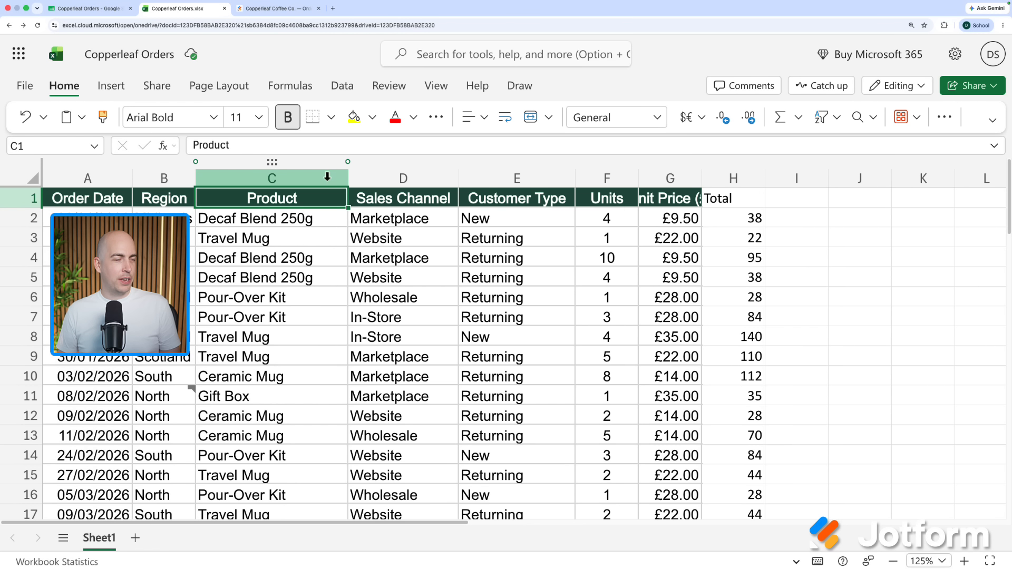
click(401, 199)
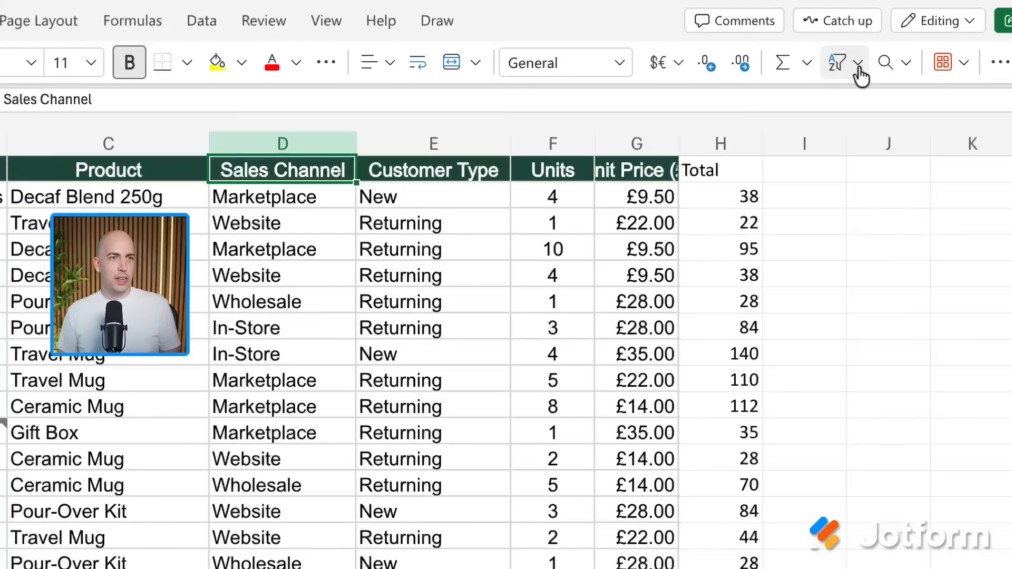
click(836, 118)
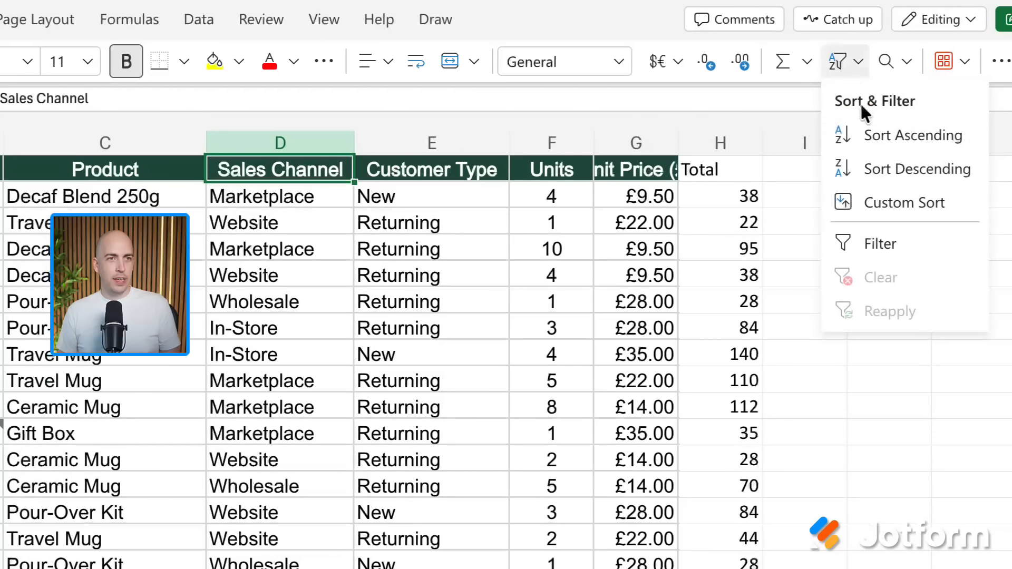
click(881, 131)
- Turn on header filters, test a Returning-only Customer Type filter, then undo it
click(859, 63)
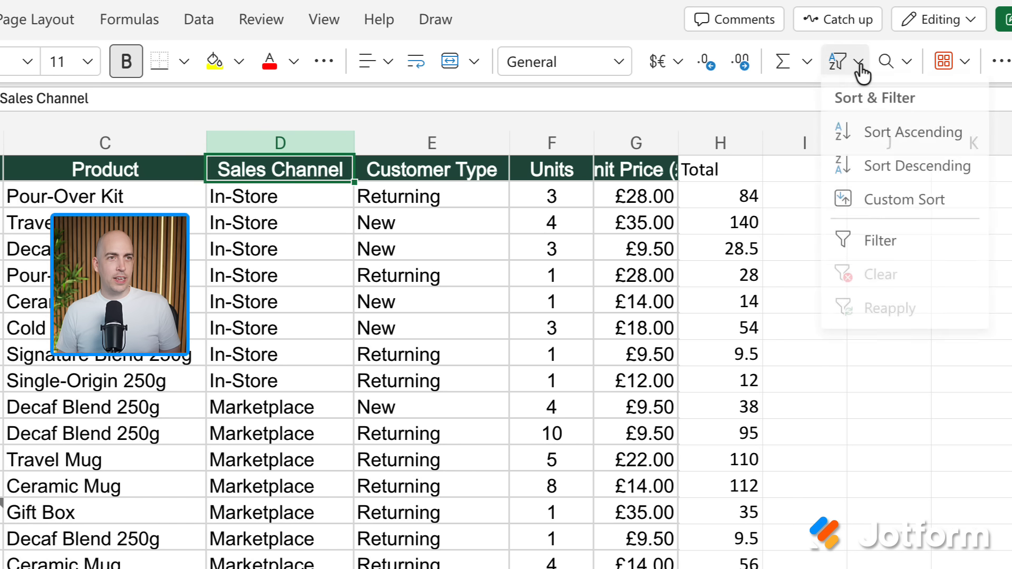
click(908, 240)
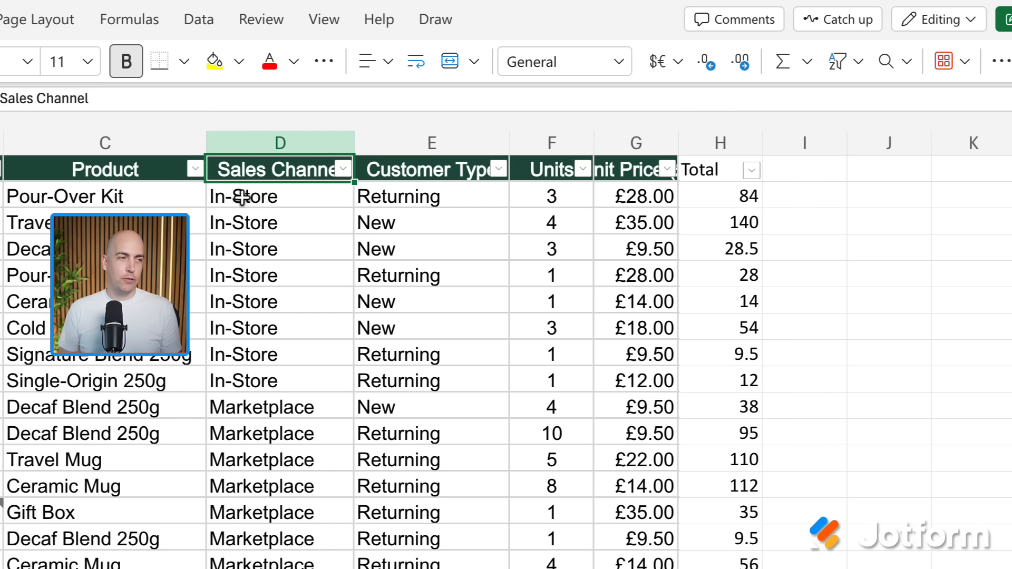
click(499, 170)
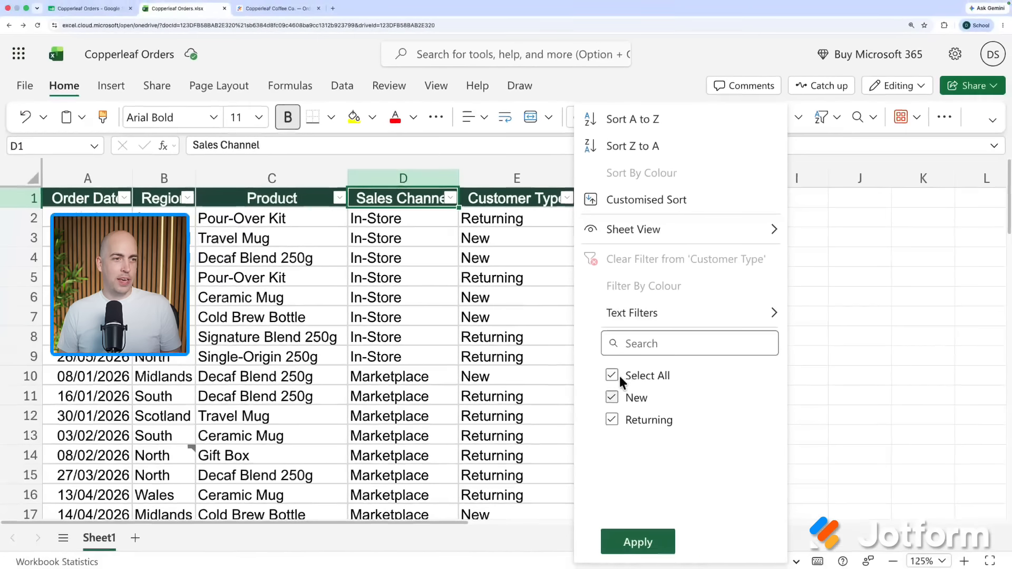
click(559, 403)
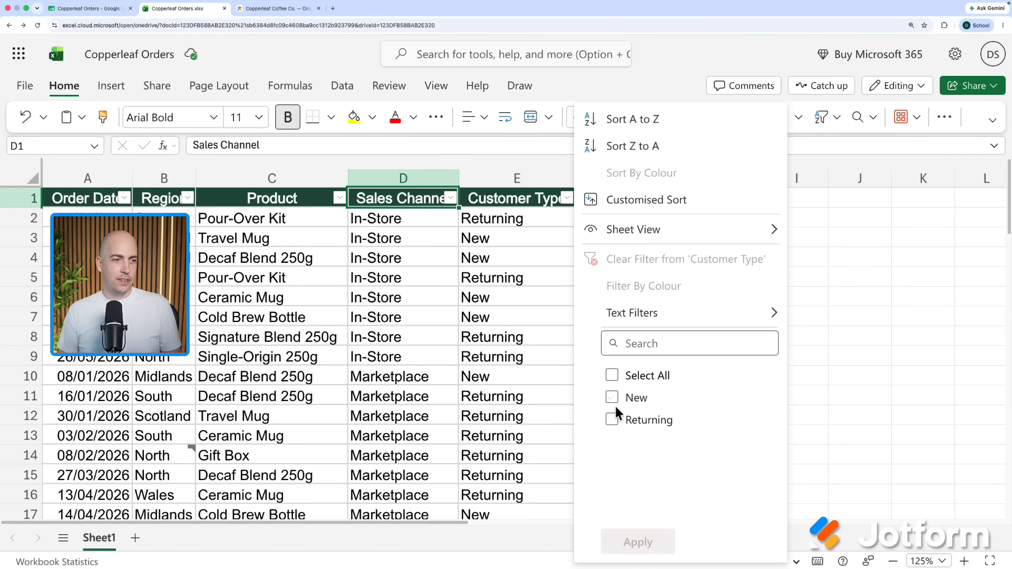
click(612, 419)
click(653, 543)
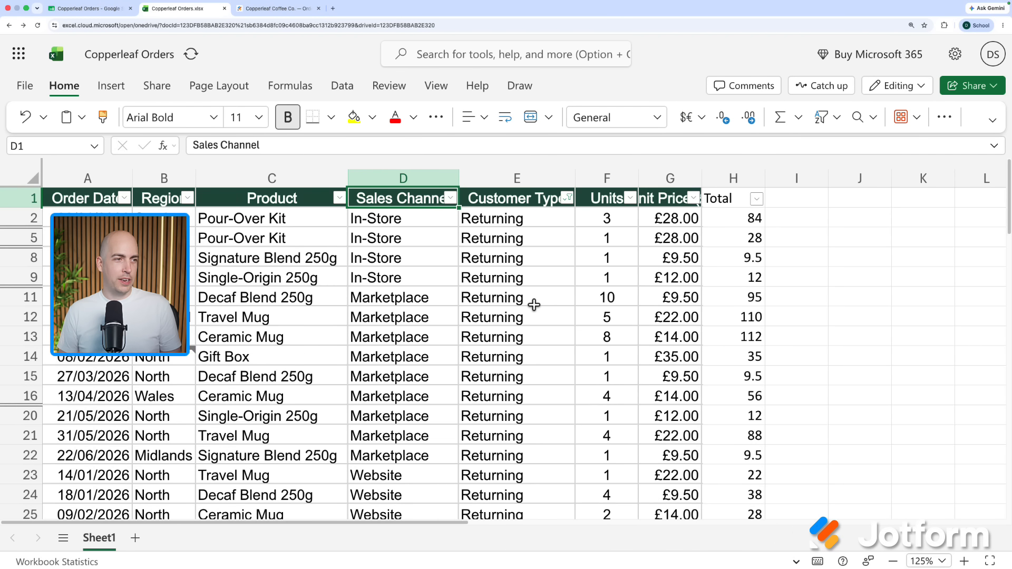
scroll(534, 305, down, 15)
scroll(534, 305, up, 15)
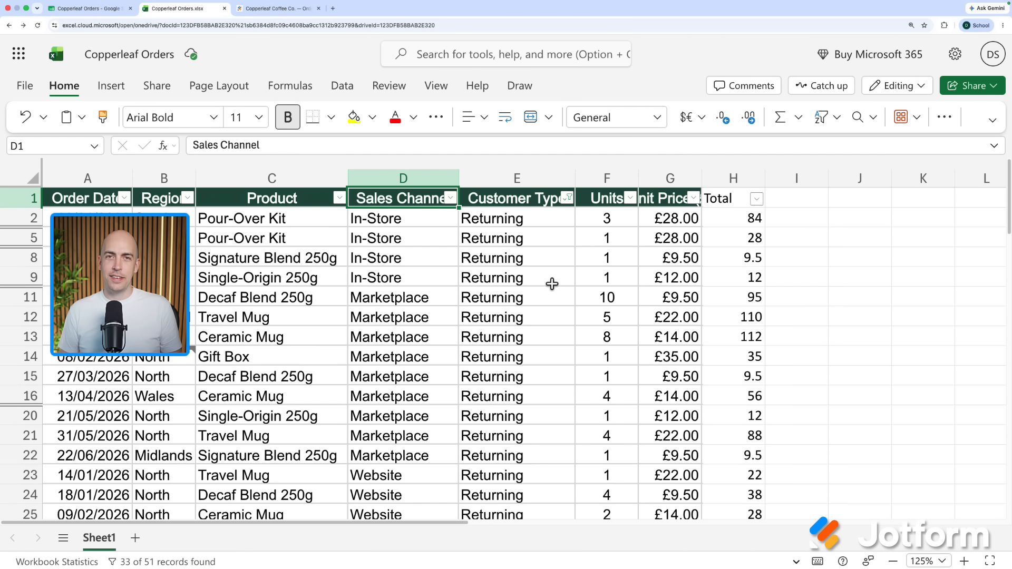
key(super+z)
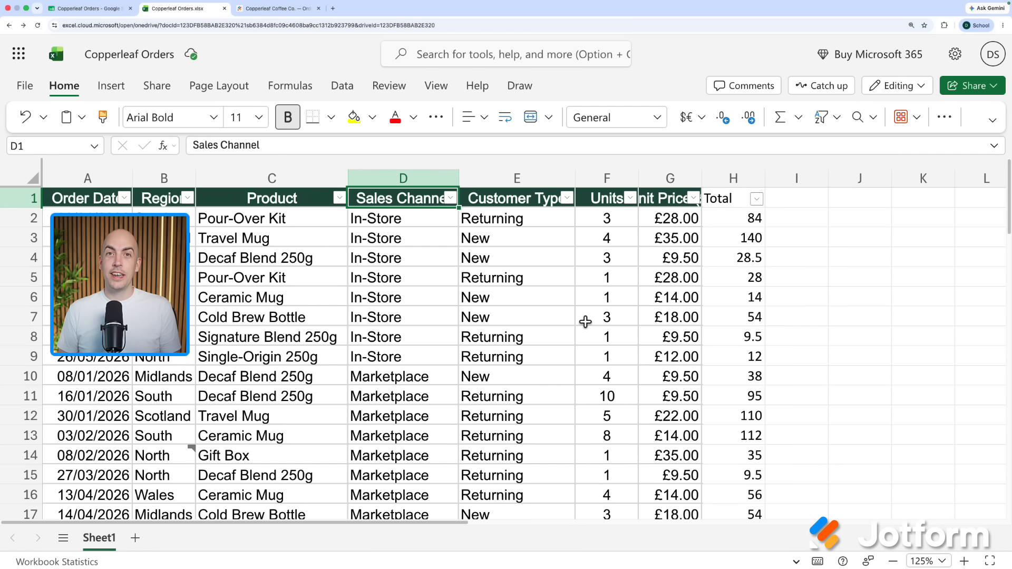
- Create a PivotTable from 'Sheet1'!$A$1:$H$52 on a new worksheet
click(112, 85)
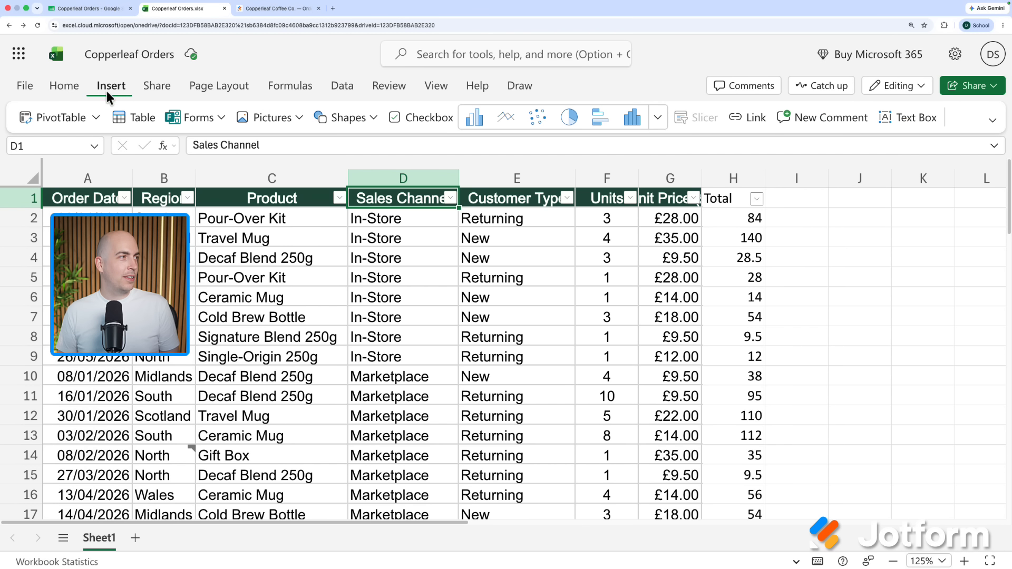
click(61, 117)
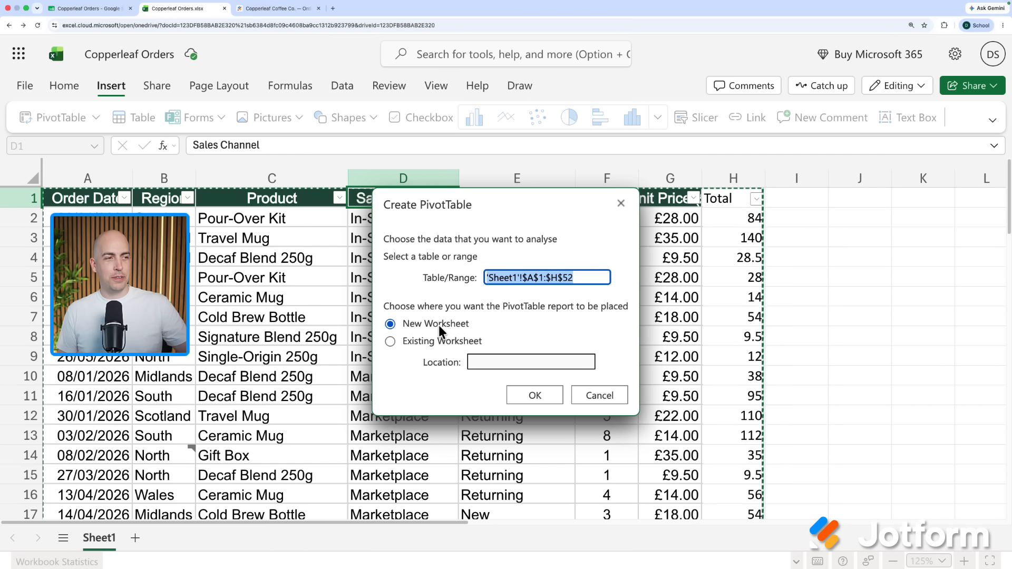
click(535, 396)
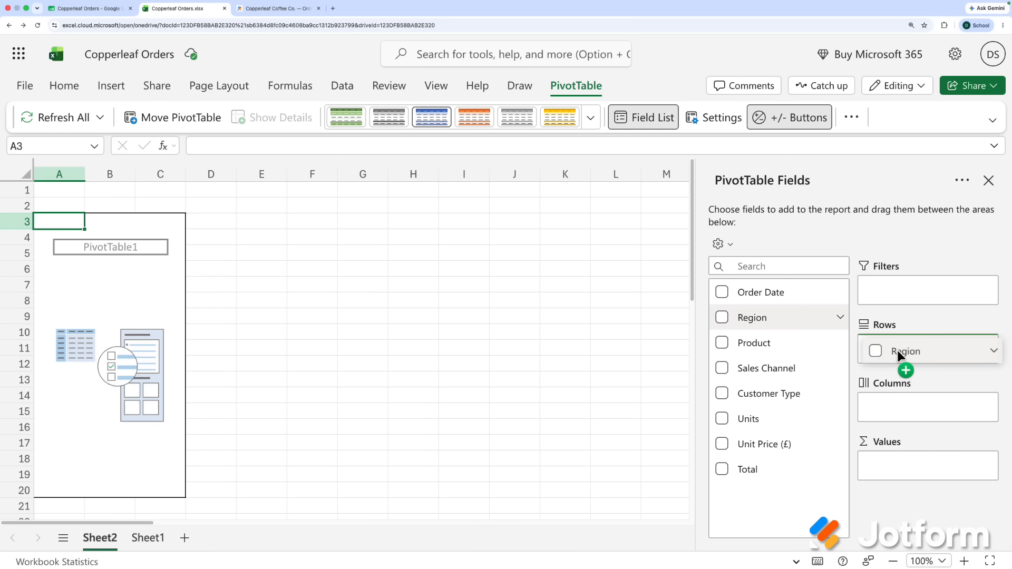
- Put Region in Rows and Total in Values, select A3:B9, and show all chart types
drag(898, 352, 898, 352)
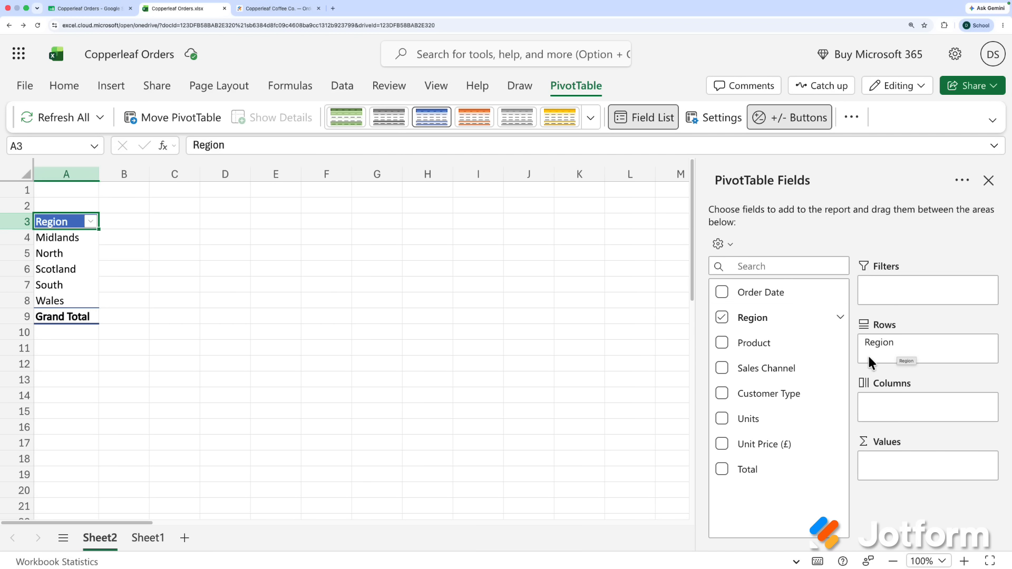
drag(754, 478, 912, 465)
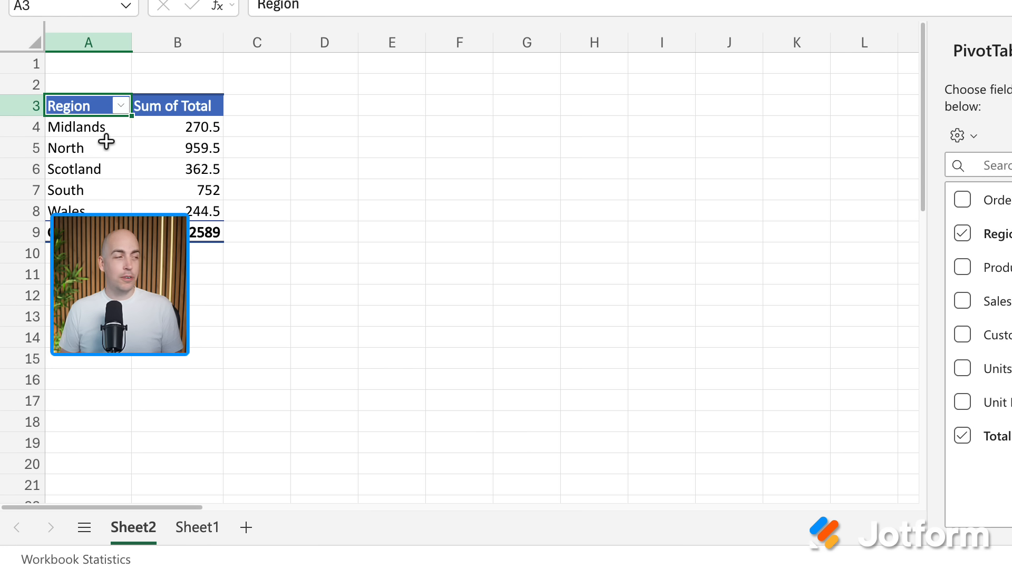
drag(90, 108, 197, 226)
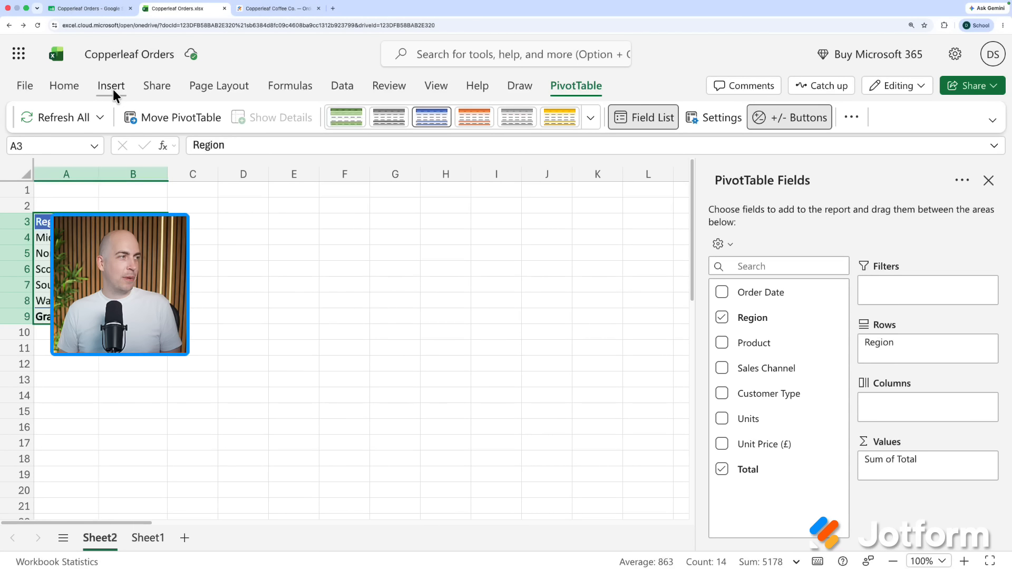
click(113, 90)
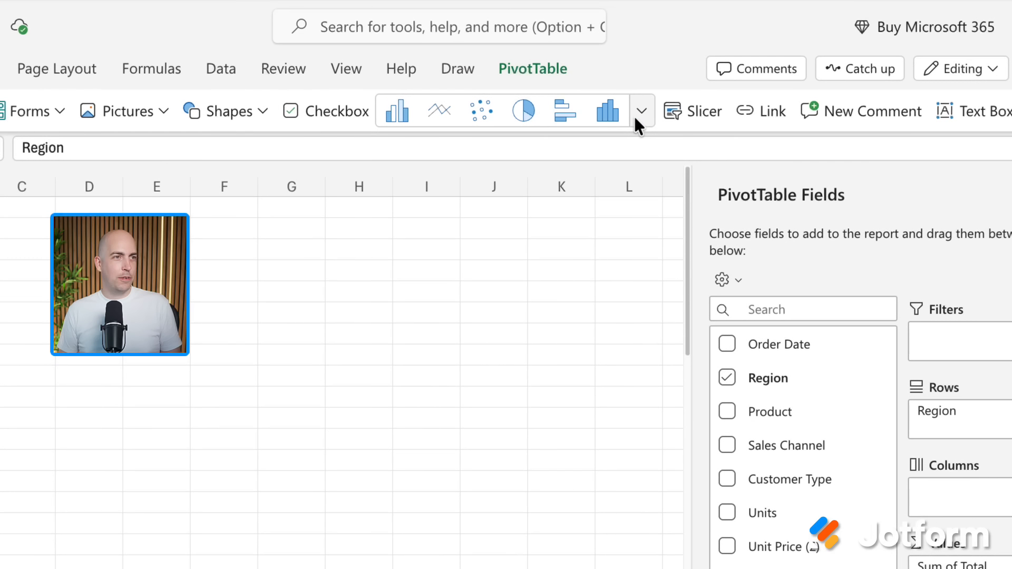
click(642, 112)
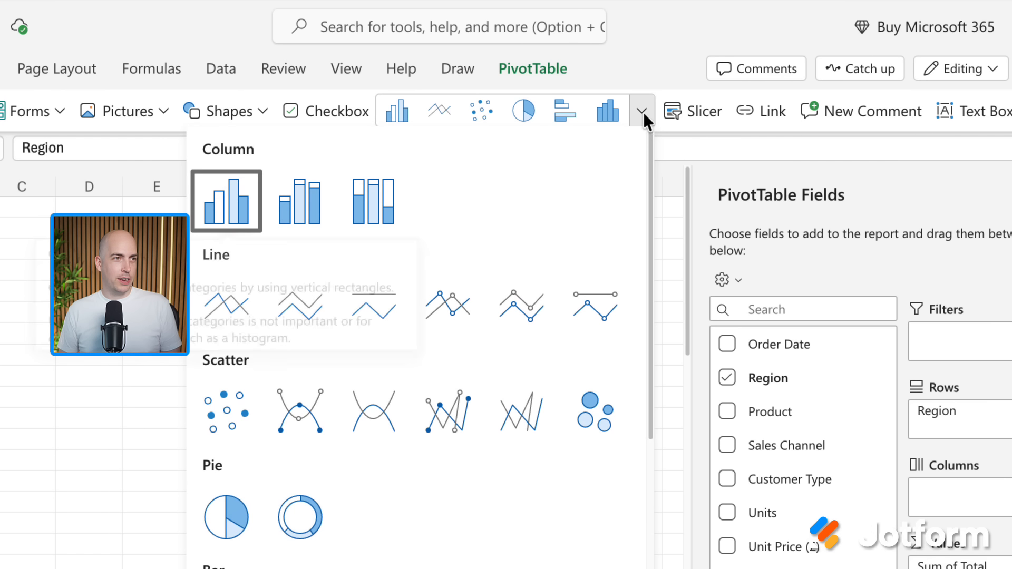